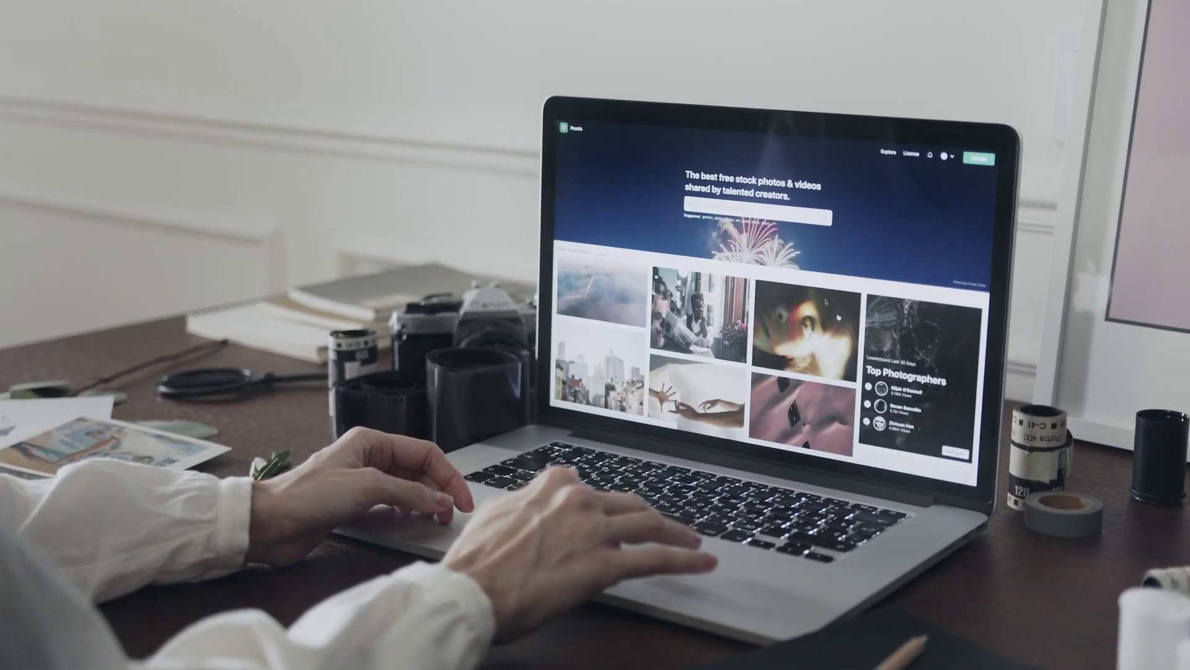
Scroll through the Shopify homepage and back up to its 'Making Commerce Better for Everyone' heading
scroll(573, 93, down, 10)
scroll(782, 260, down, 5)
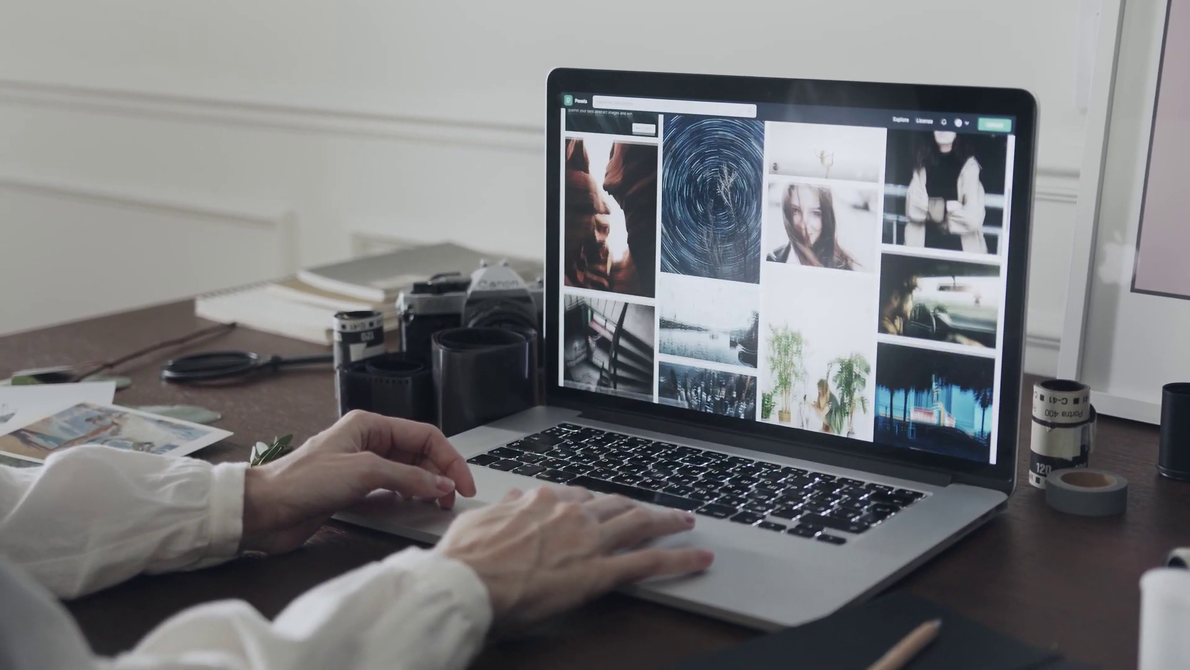
scroll(781, 260, up, 4)
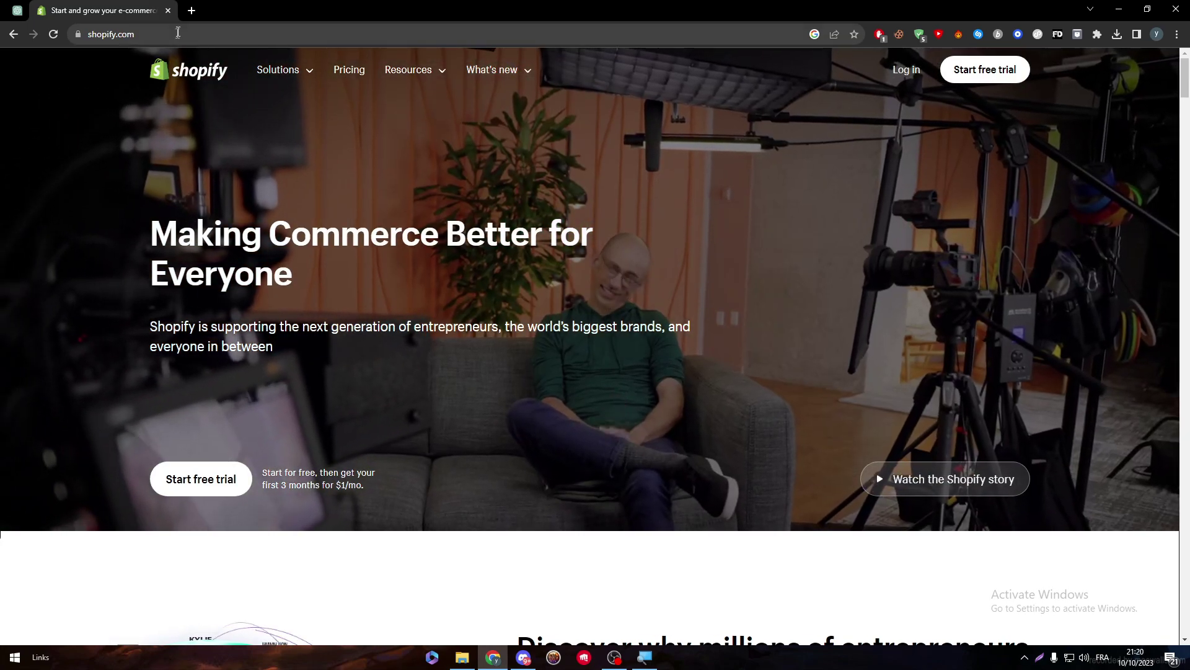
In a new tab, search Google for 'woocommerce' and reach the WooCommerce Extensions Store
click(187, 13)
text(wooco)
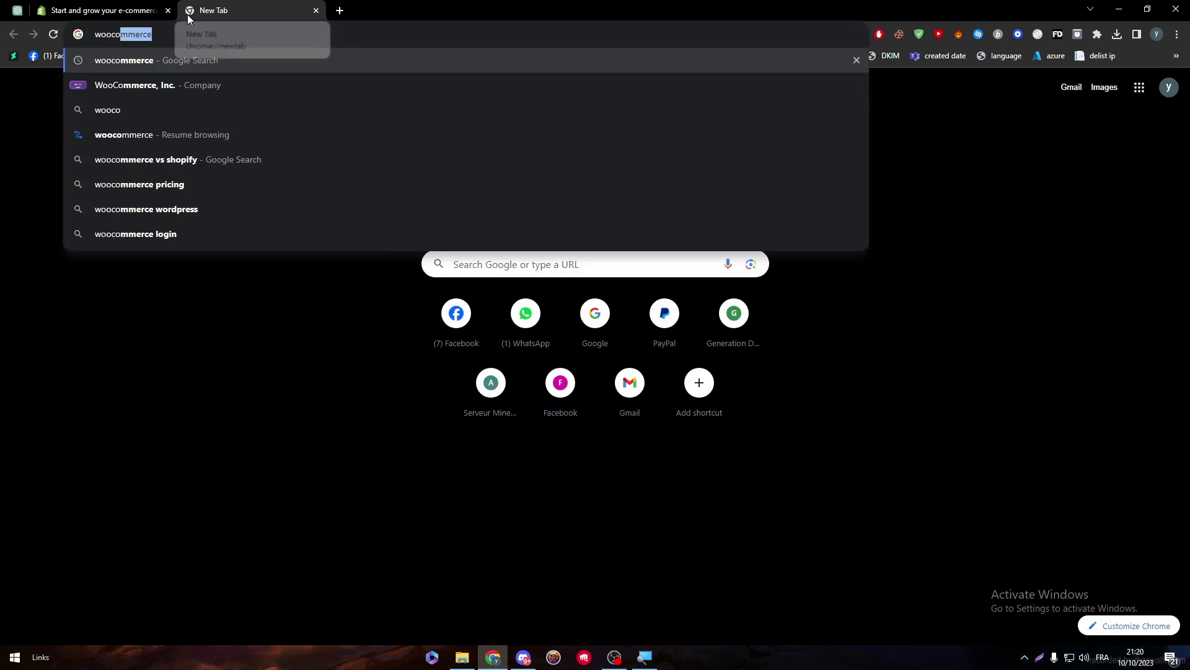
text(mmerce)
key(Return)
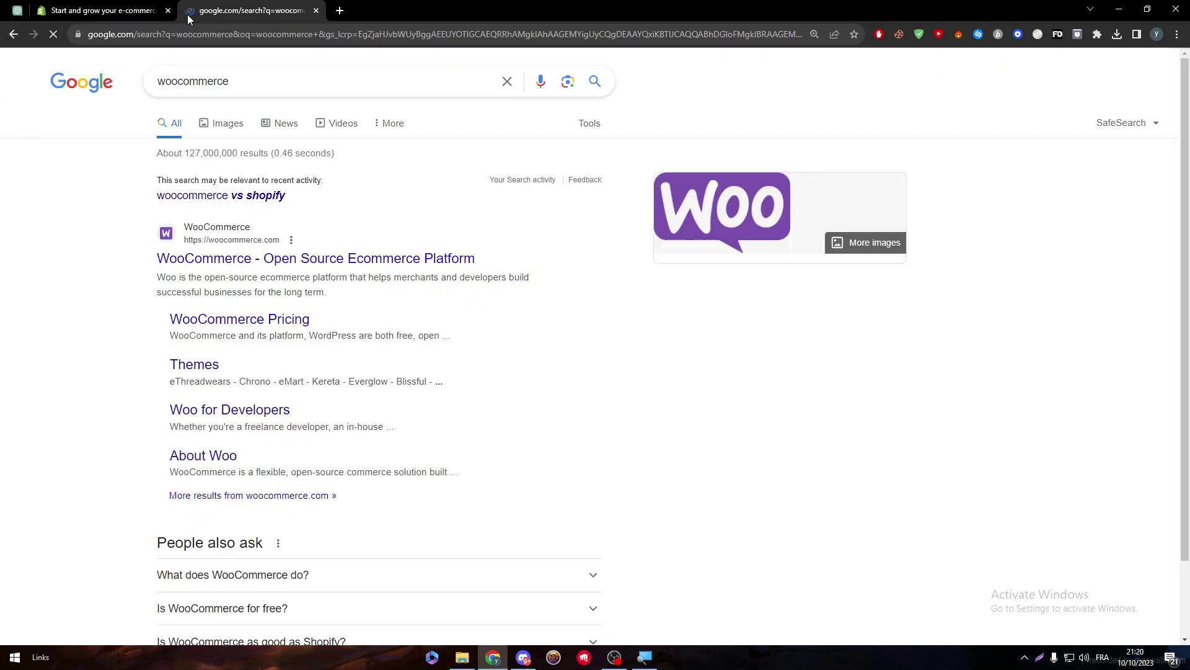
click(188, 261)
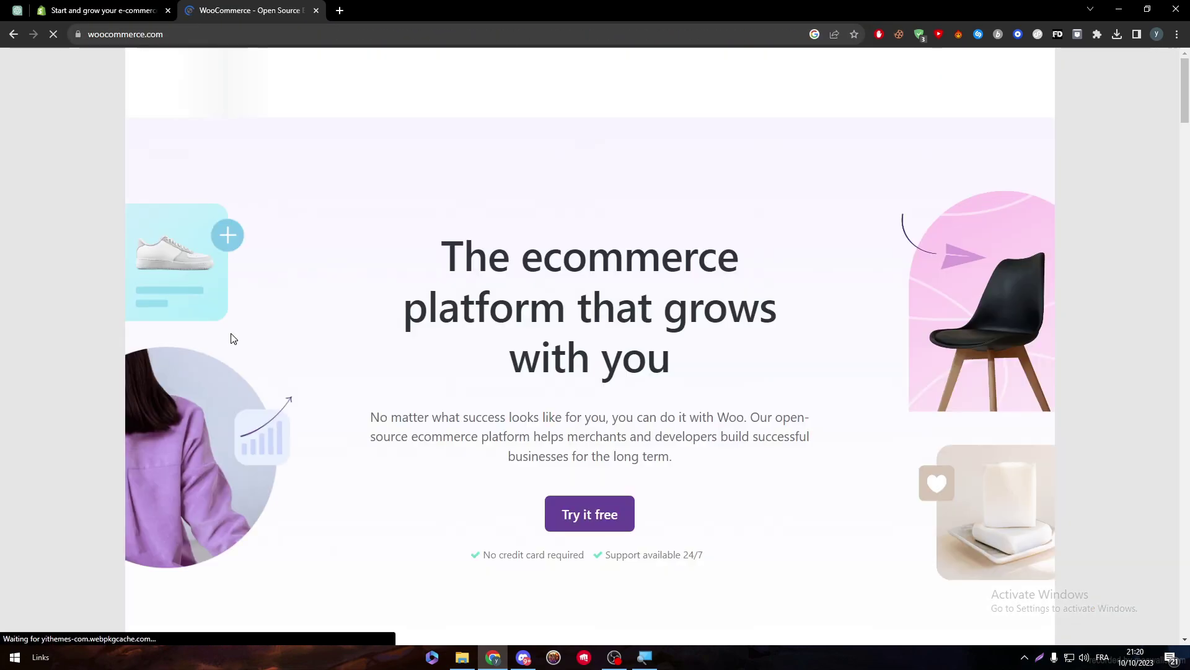
click(310, 100)
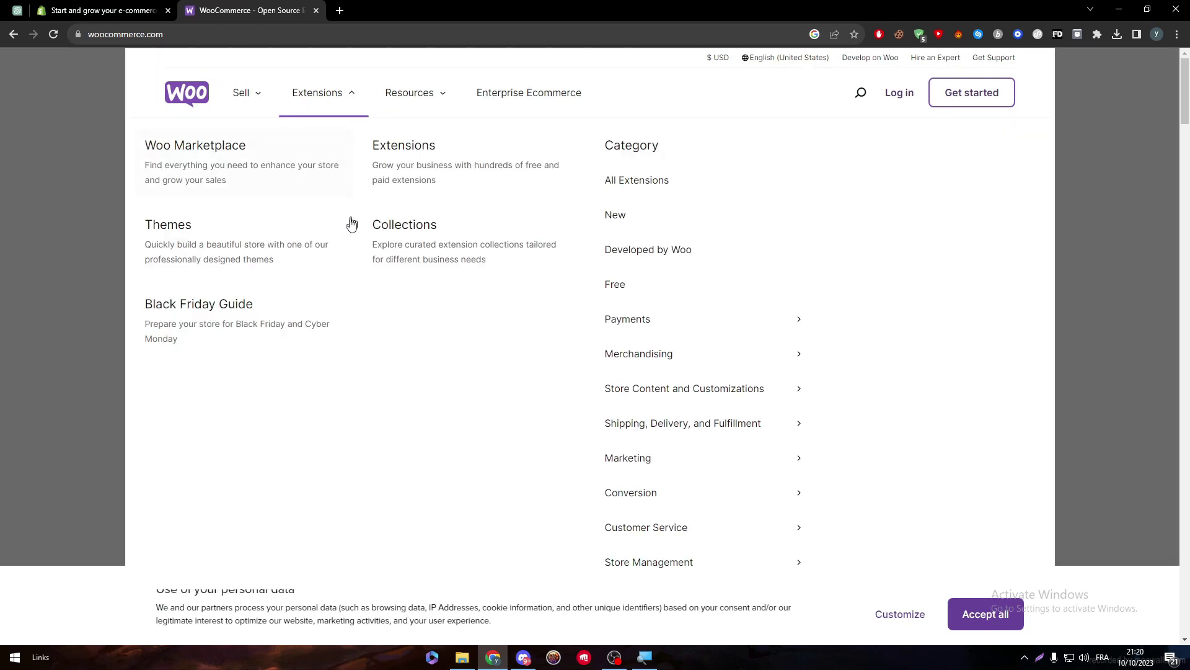
click(392, 172)
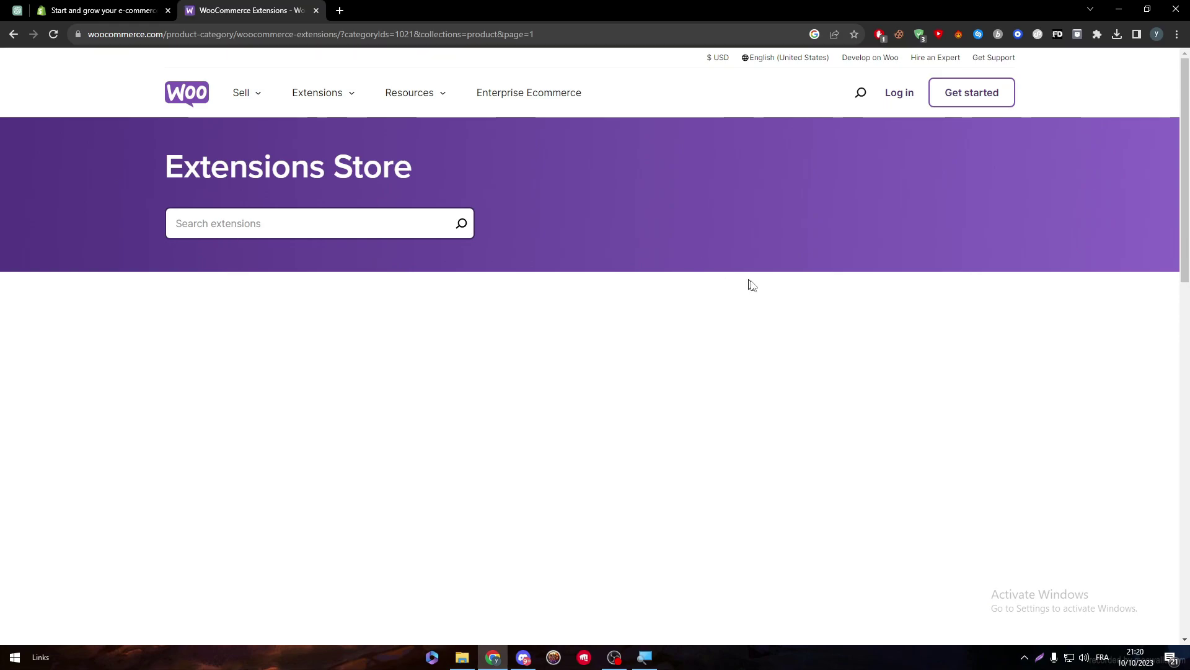
Open the USPS Shipping Method and ShipStation pages, keeping USPS ($8.25/month) and closing ShipStation
mouse_move(1184, 130)
mouse_down()
mouse_move(1184, 245)
mouse_move(1184, 150)
mouse_up()
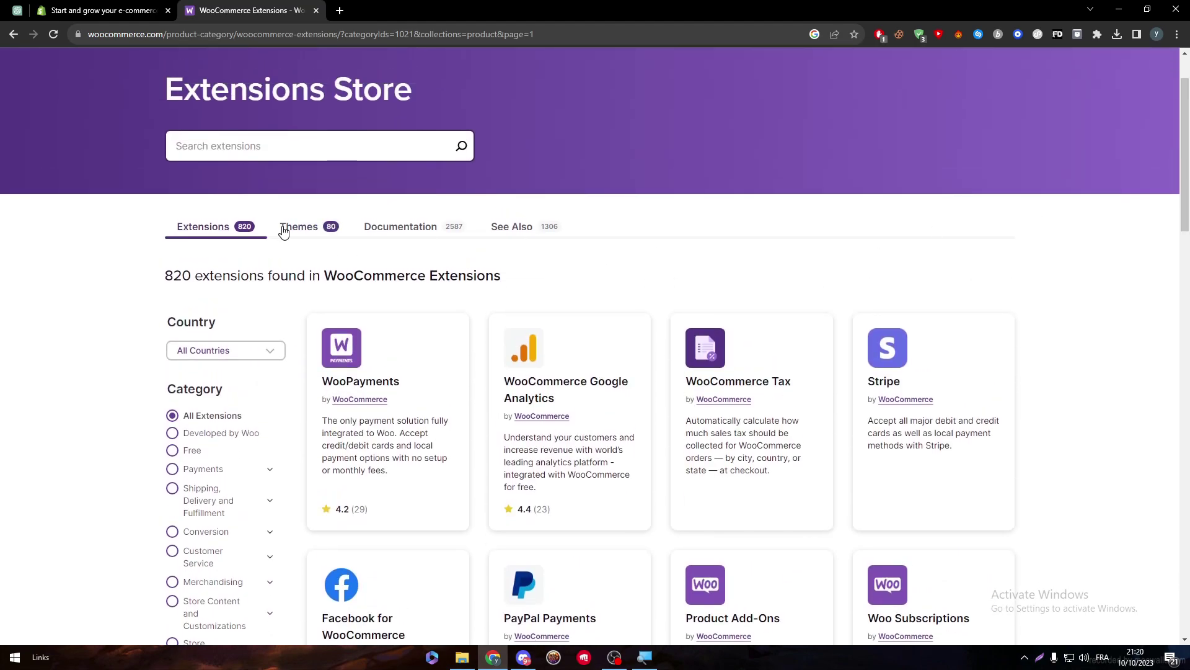
drag(1184, 222, 1183, 550)
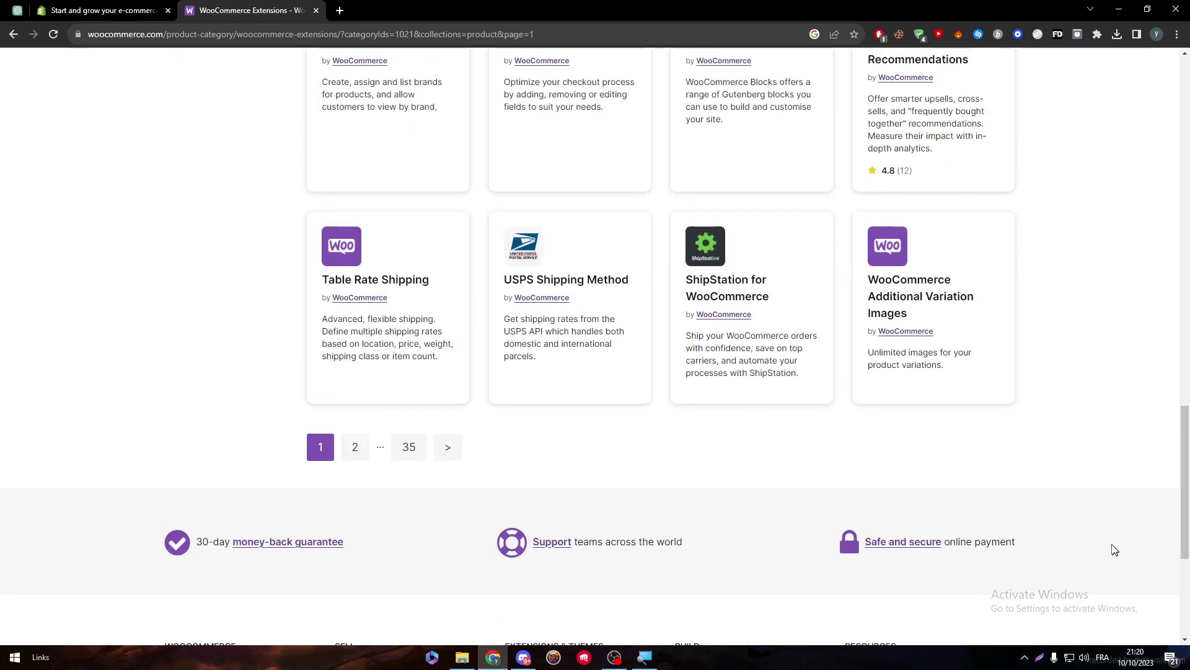
ctrl+click(570, 292)
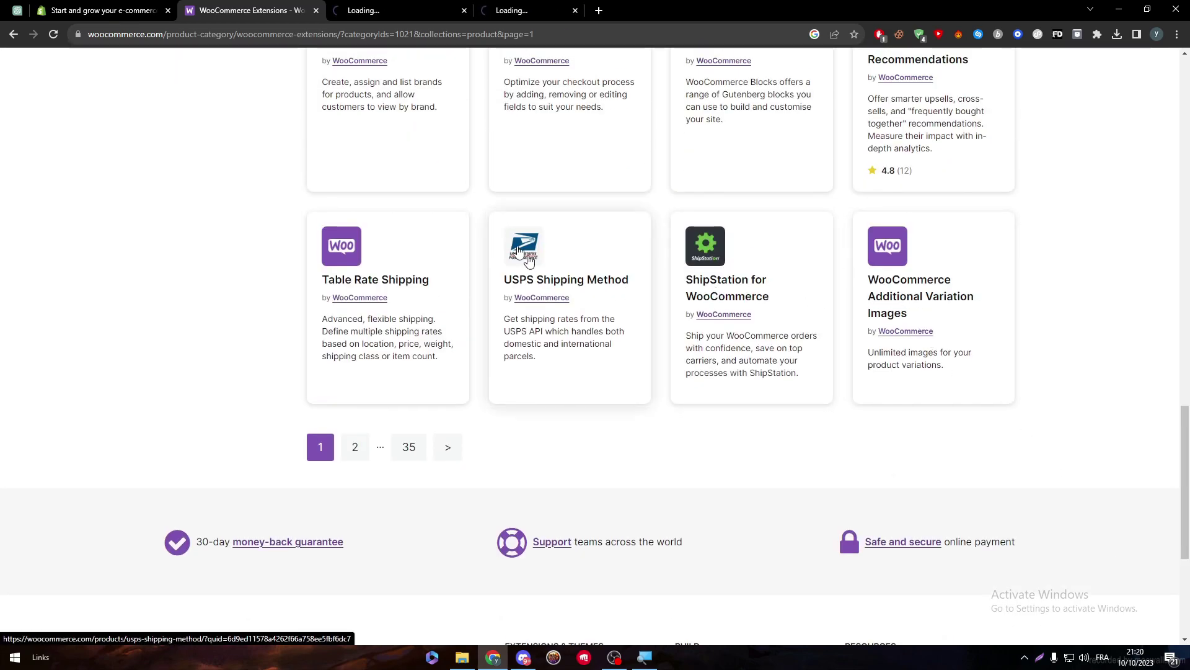
click(379, 9)
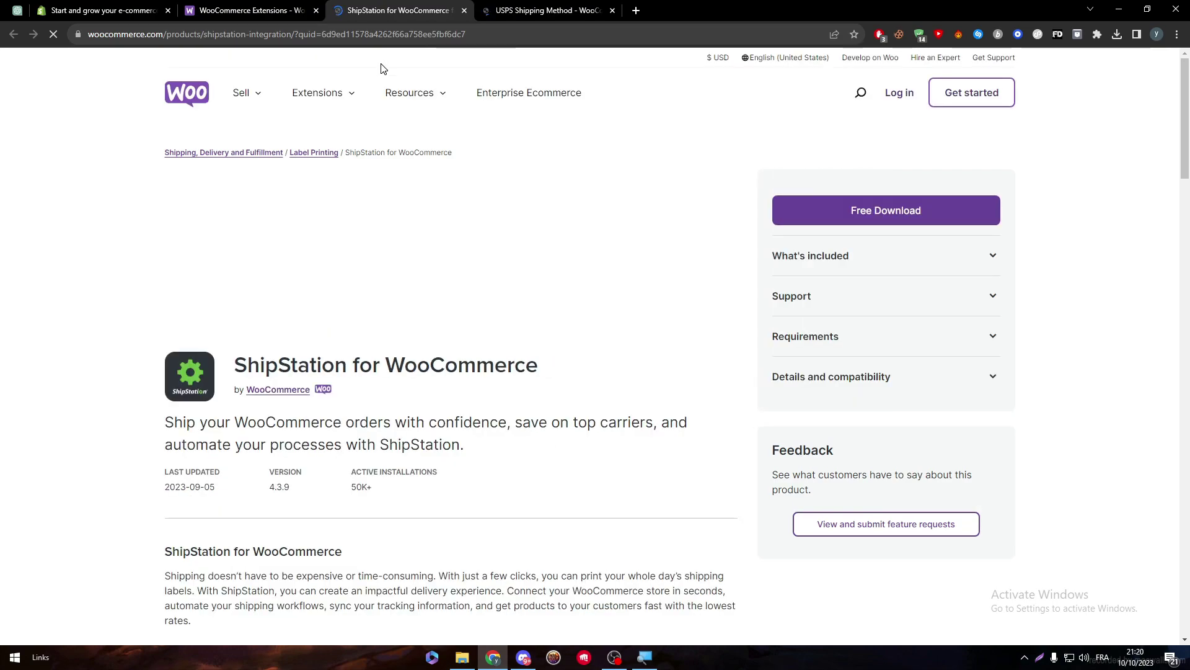
scroll(398, 284, down, 1)
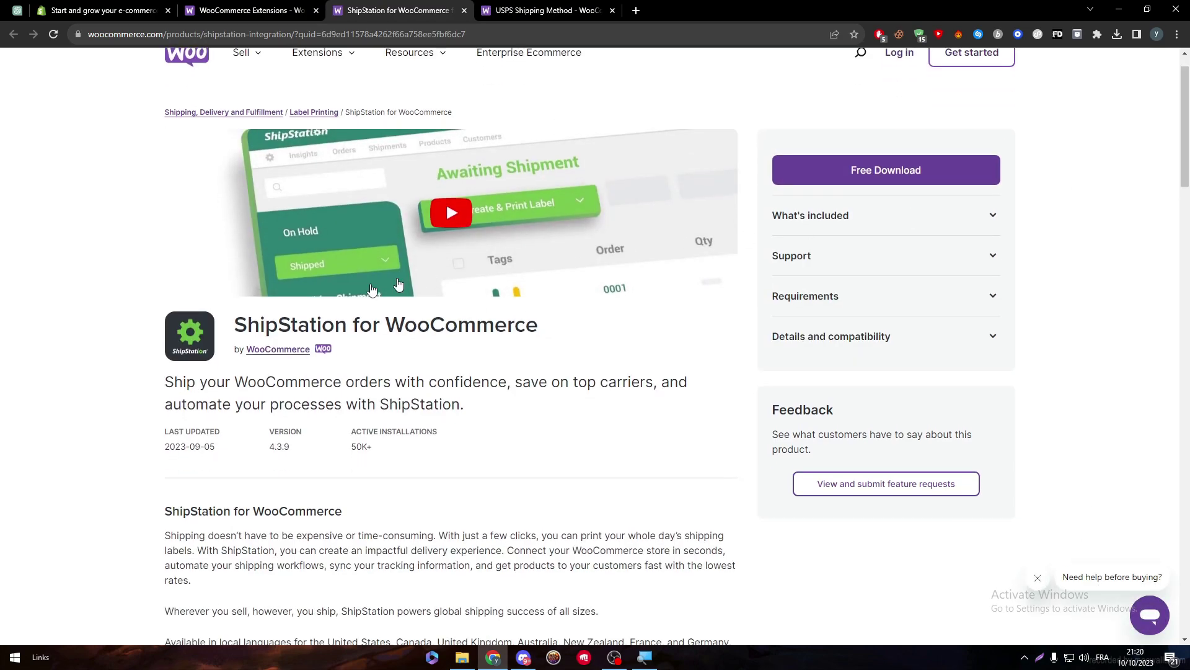
key(ctrl+Tab)
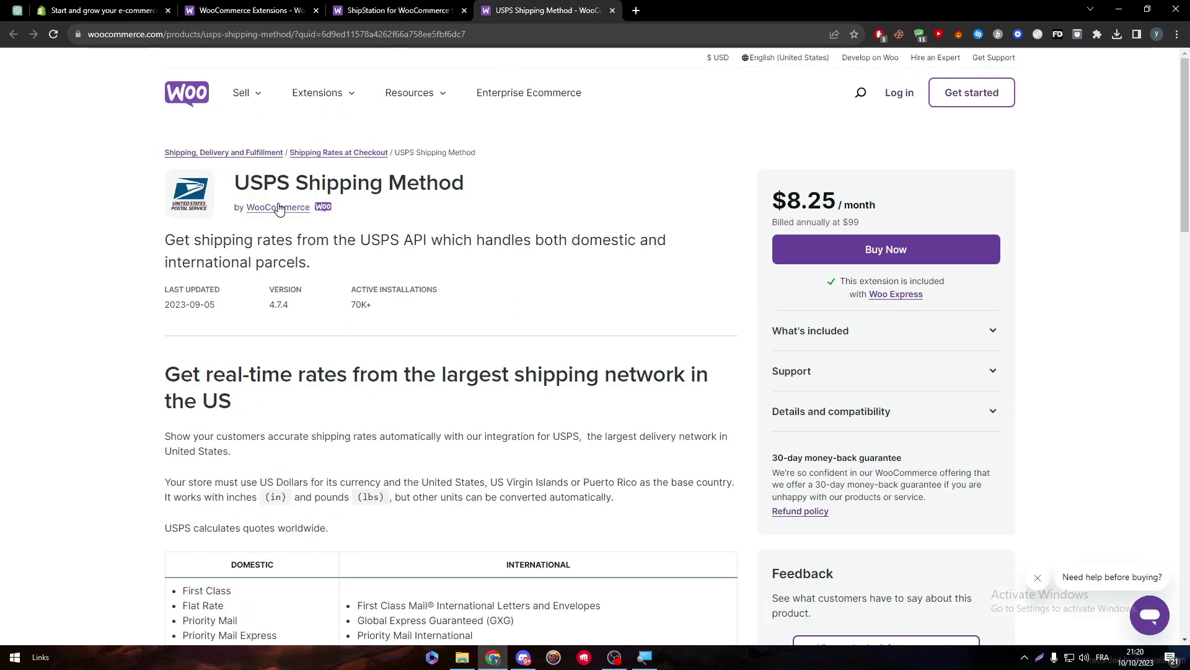
click(464, 11)
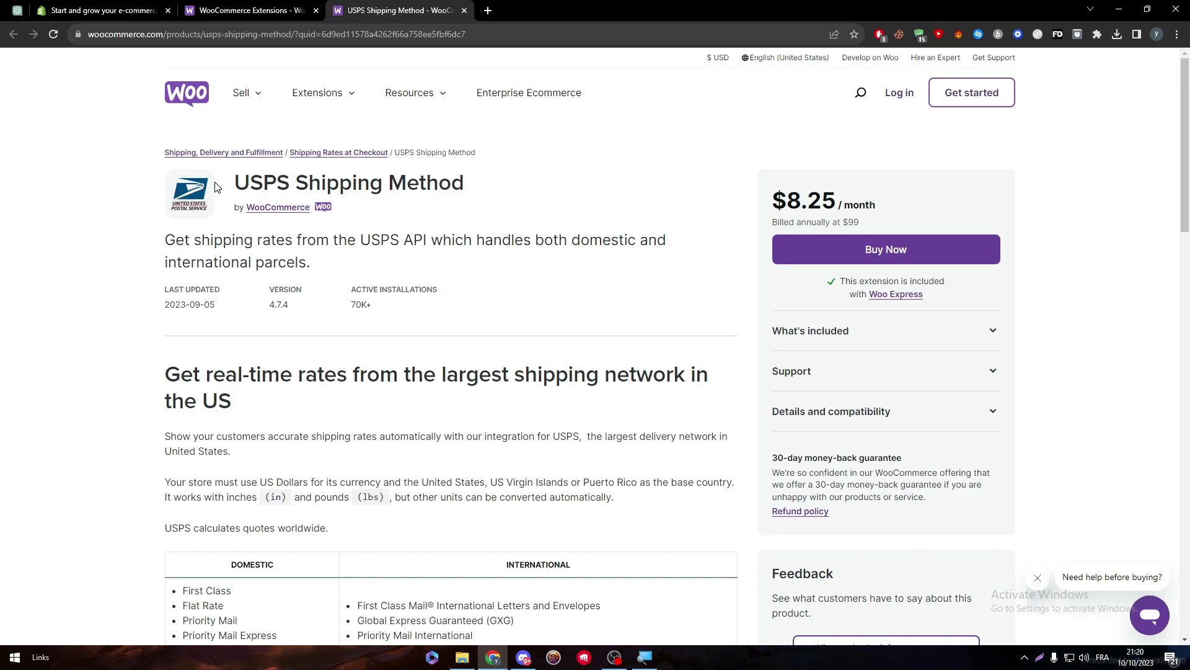
Log in to the Shopify store admin and open All recommended apps from Apps
click(102, 10)
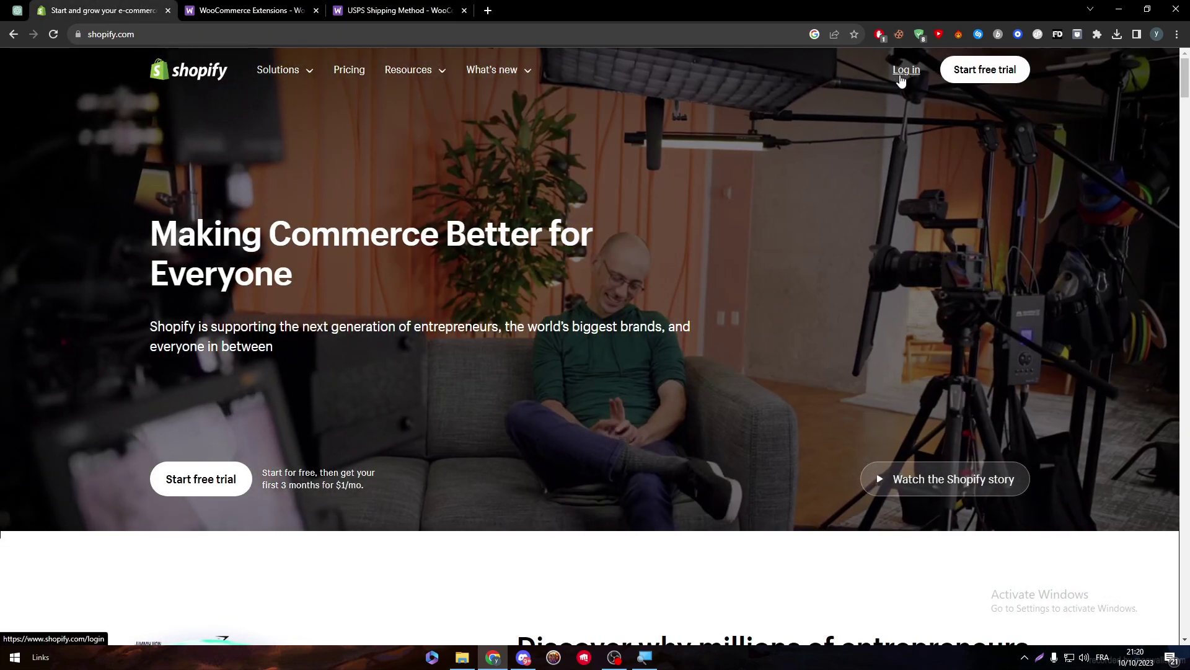
click(893, 69)
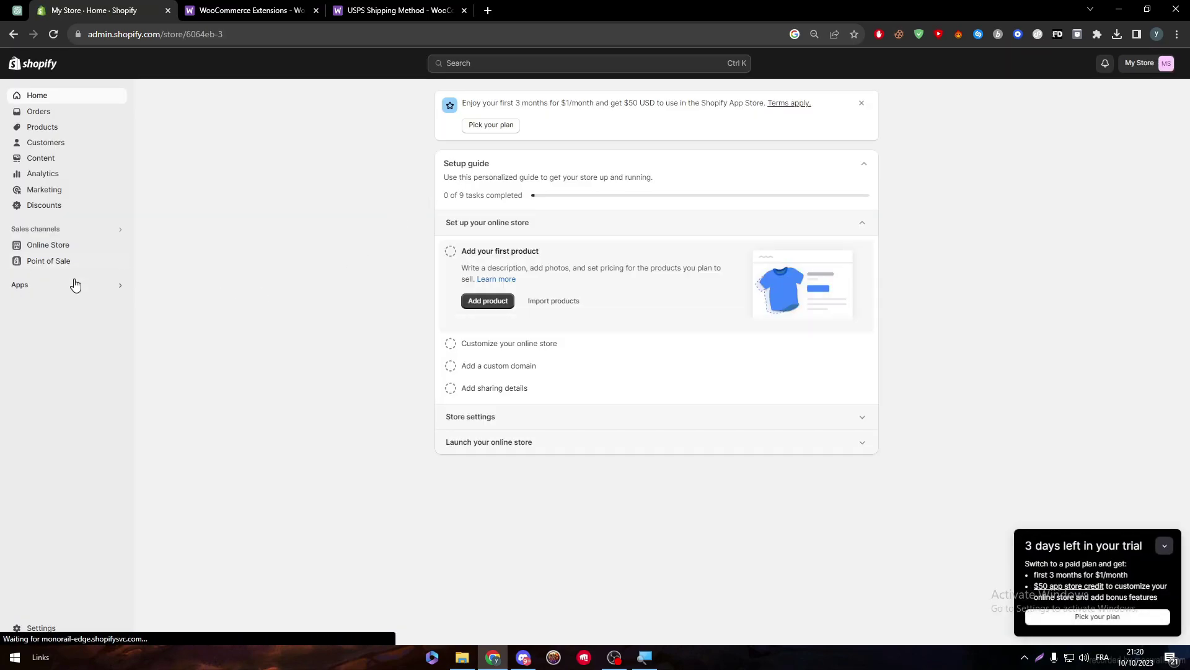
click(73, 291)
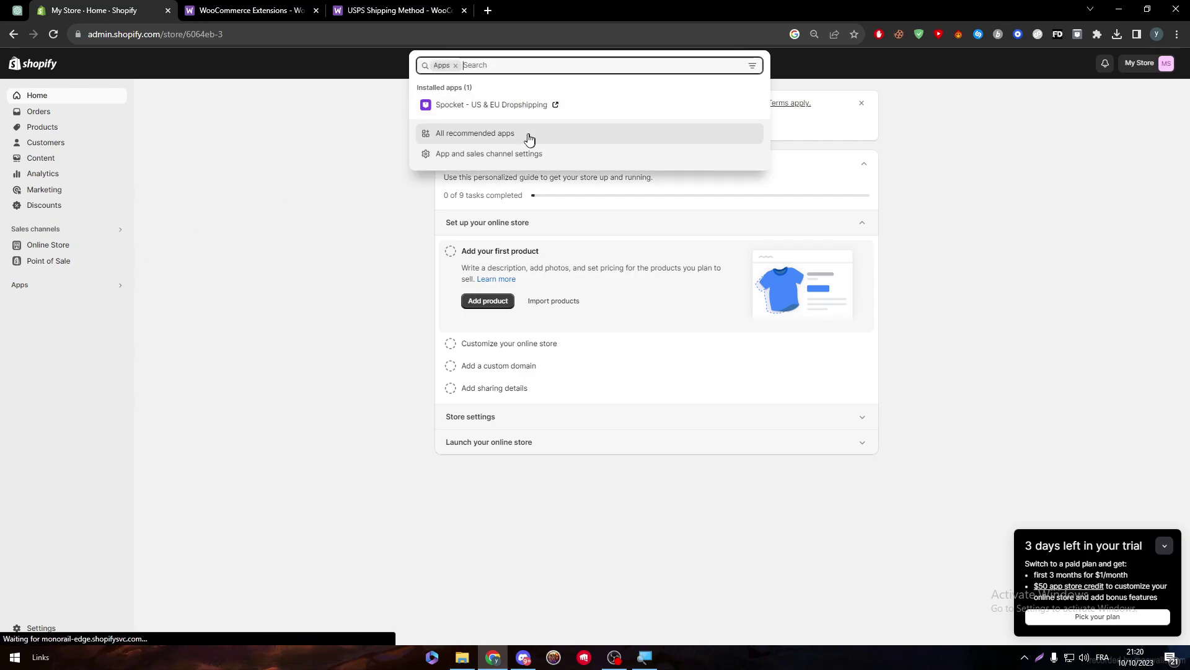
drag(616, 147, 361, 110)
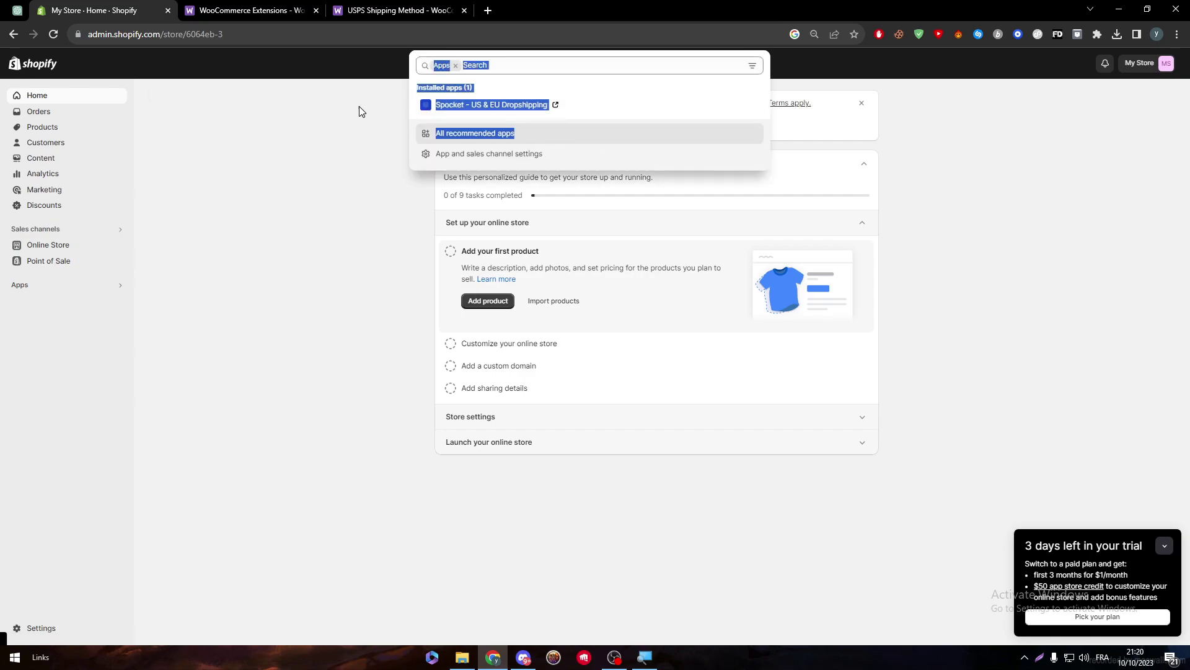
click(533, 132)
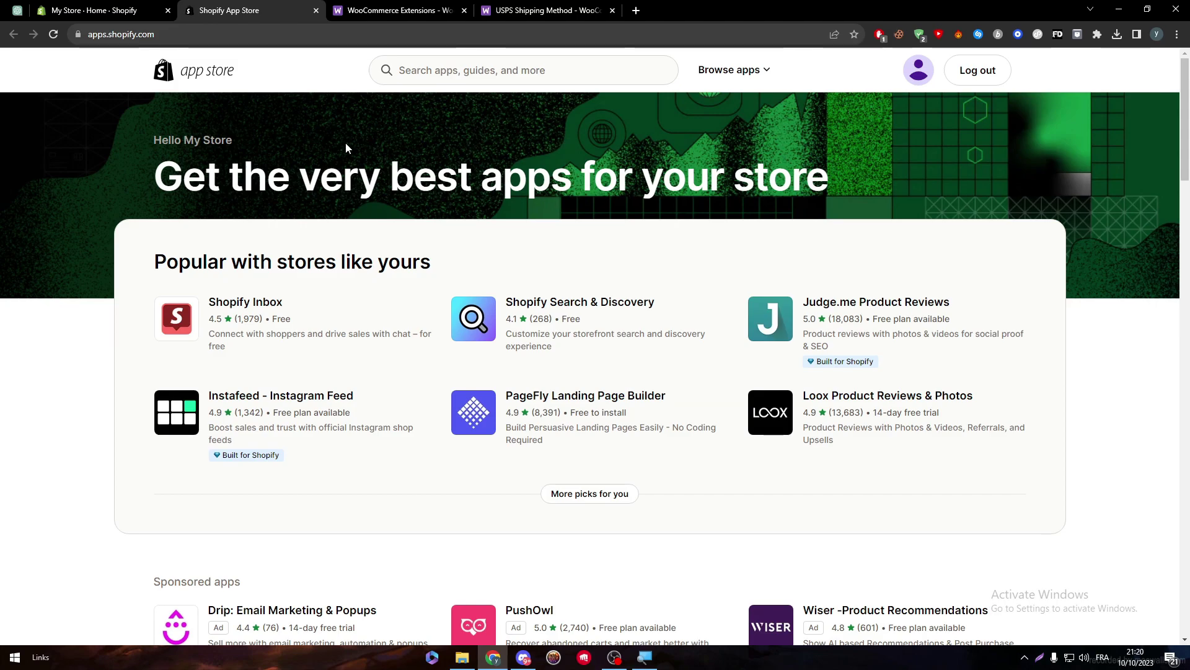
Scroll to the Trending this October list and select the Sellercloud app name
drag(1183, 124, 1136, 116)
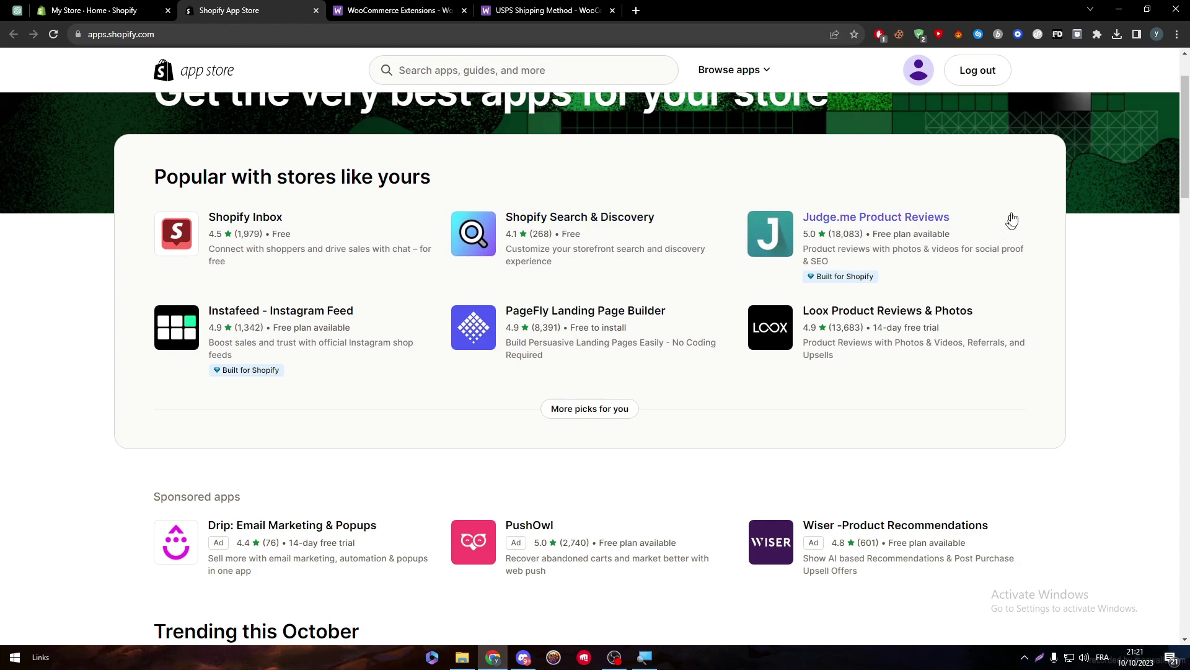
scroll(1188, 152, up, 1)
scroll(1188, 152, up, 1)
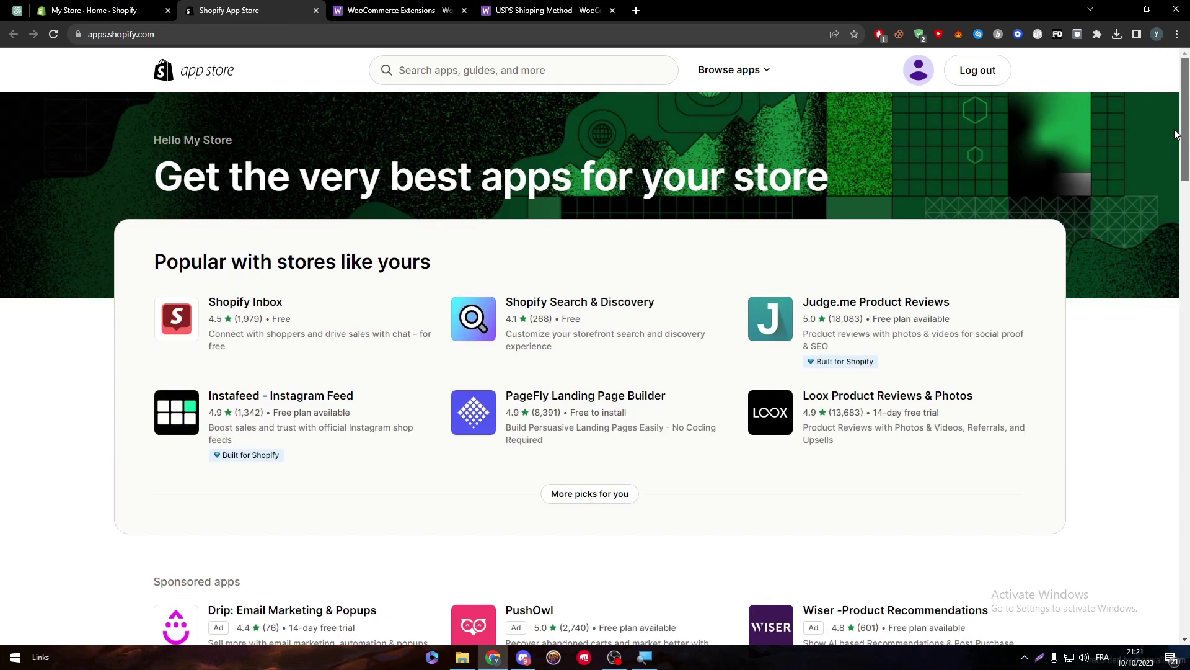
scroll(1172, 147, down, 1)
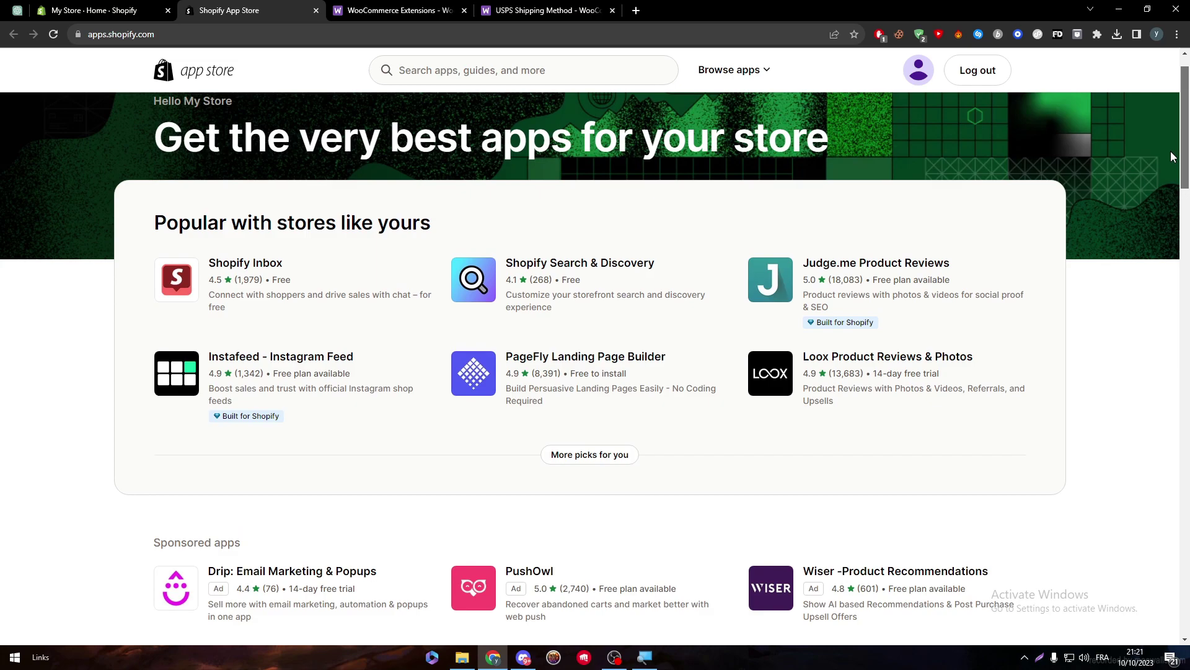
scroll(1166, 217, down, 10)
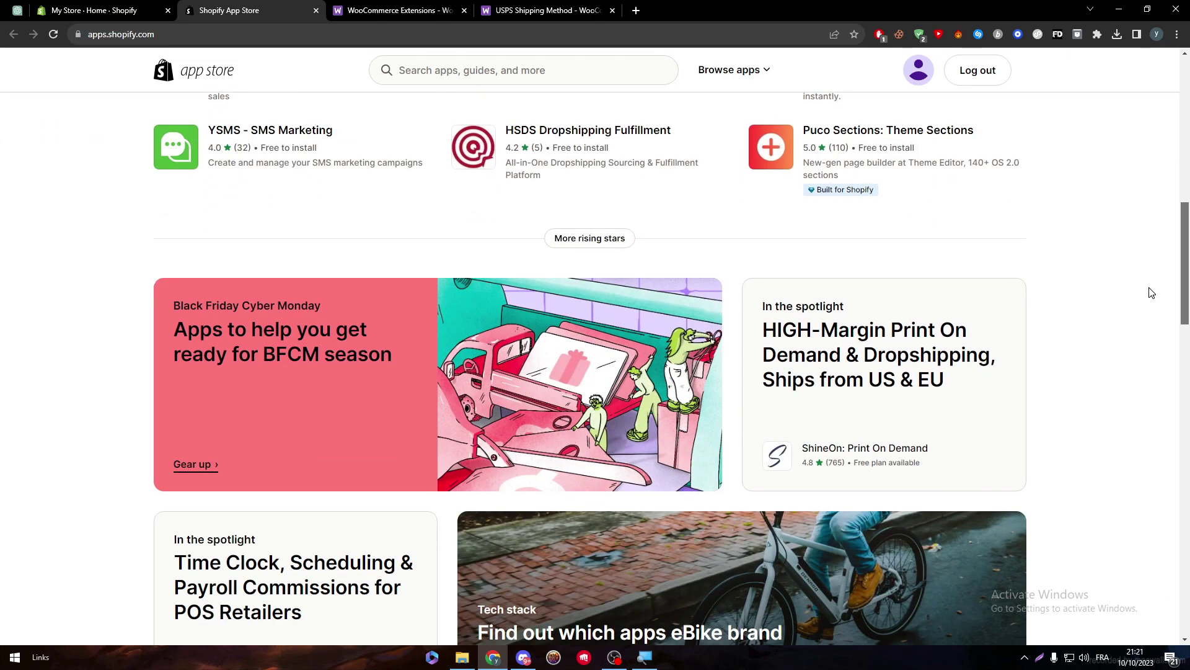
scroll(1150, 267, up, 4)
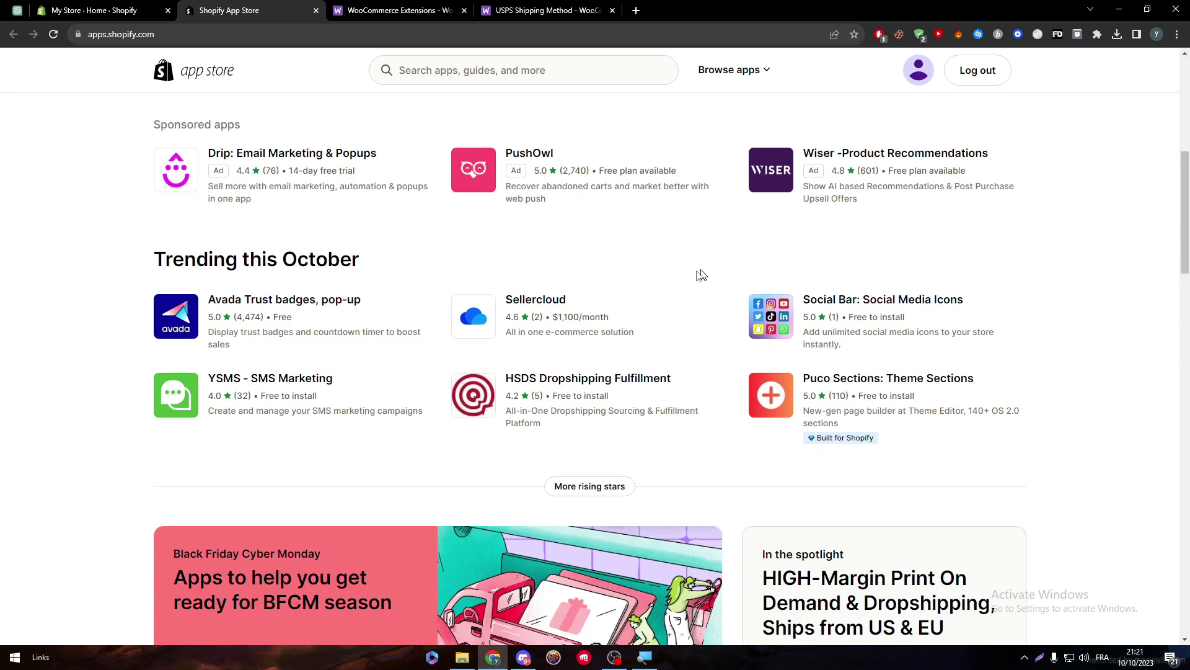
double_click(565, 299)
key(ctrl+c)
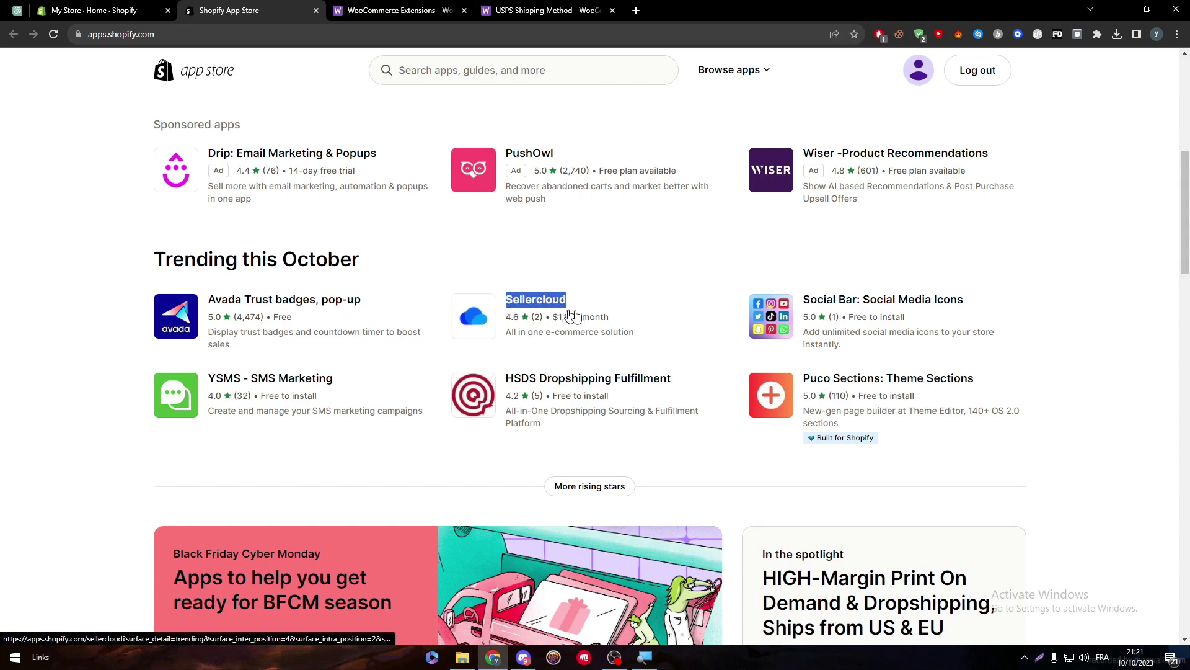
Search WooCommerce extensions for the pasted 'Sellercloud' (no results), then return to the Shopify admin
key(ctrl+4)
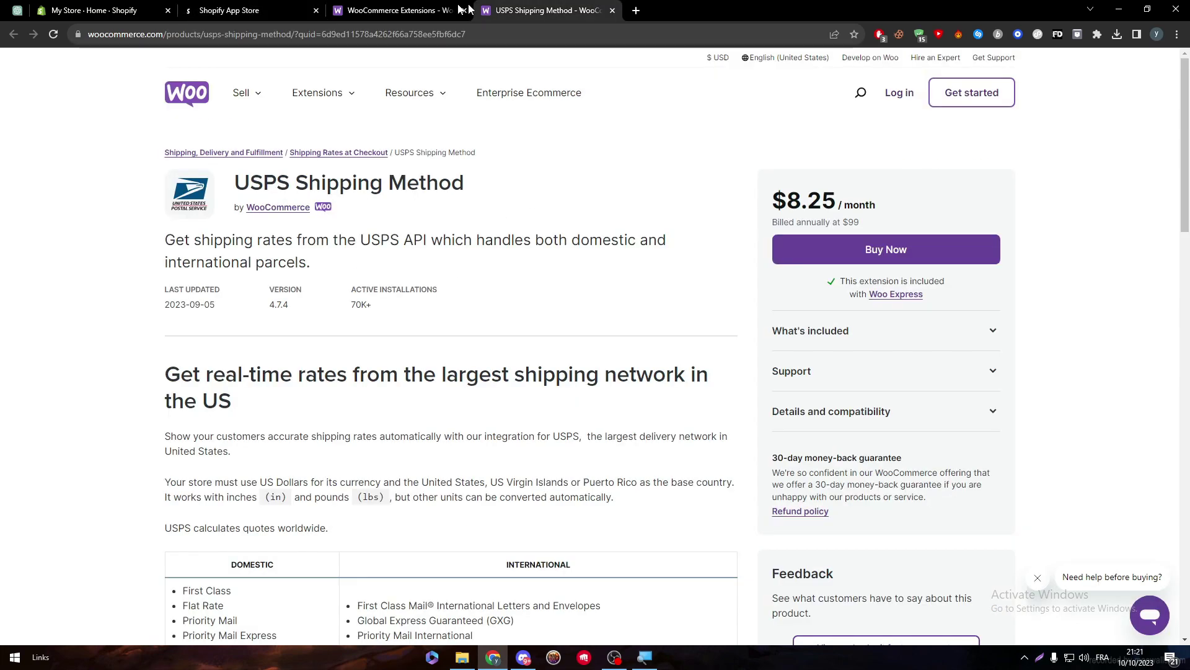
key(ctrl+3)
scroll(1184, 99, up, 15)
scroll(1184, 99, up, 5)
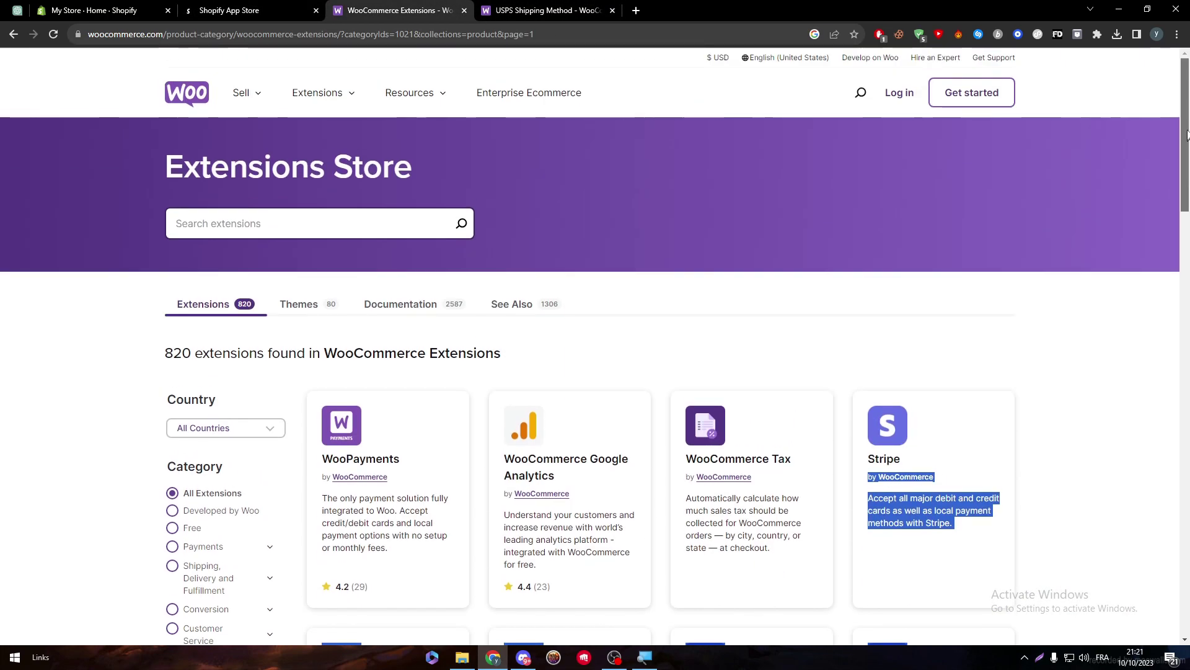
click(310, 223)
key(ctrl+v)
key(Return)
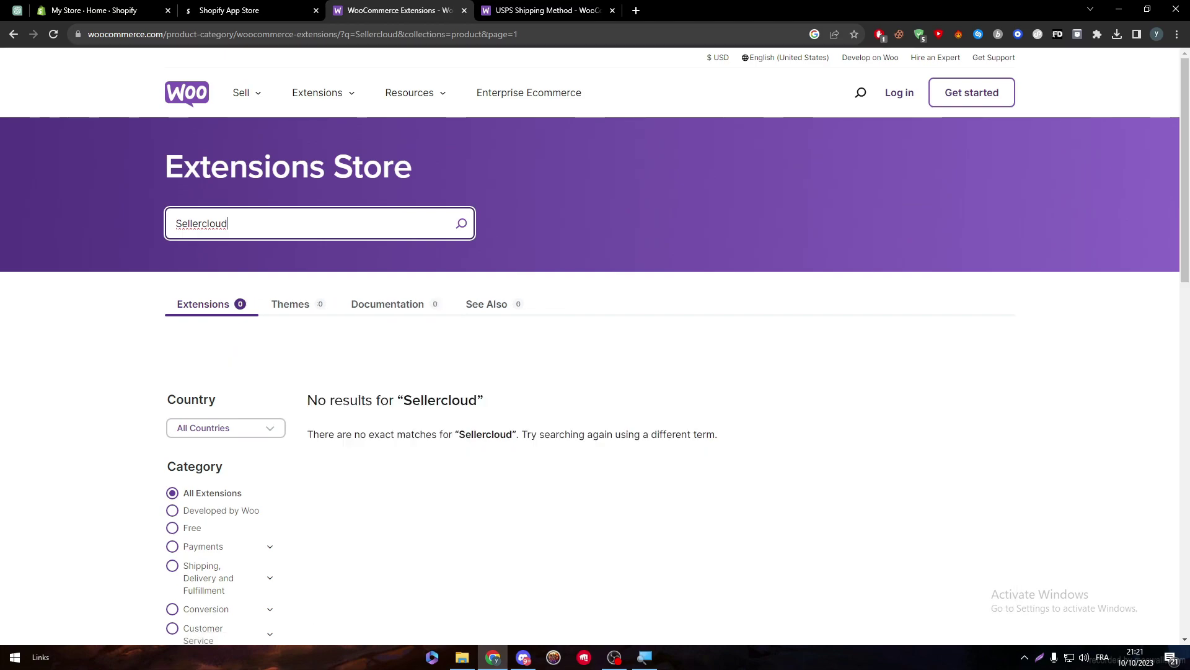
click(754, 251)
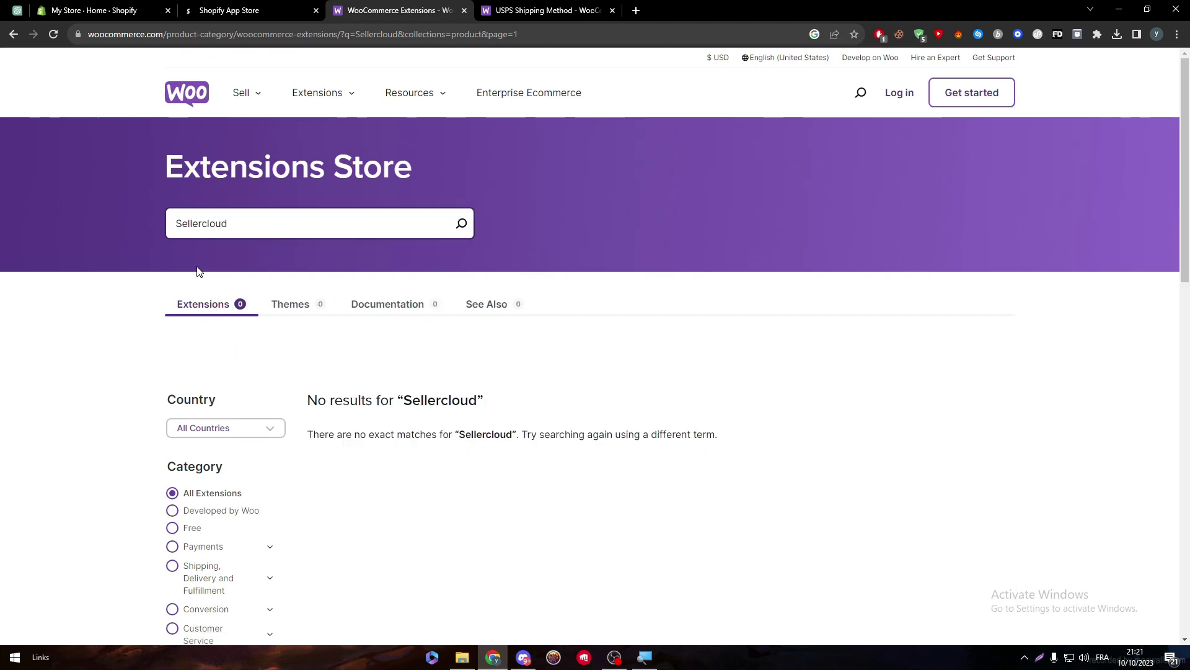
click(116, 11)
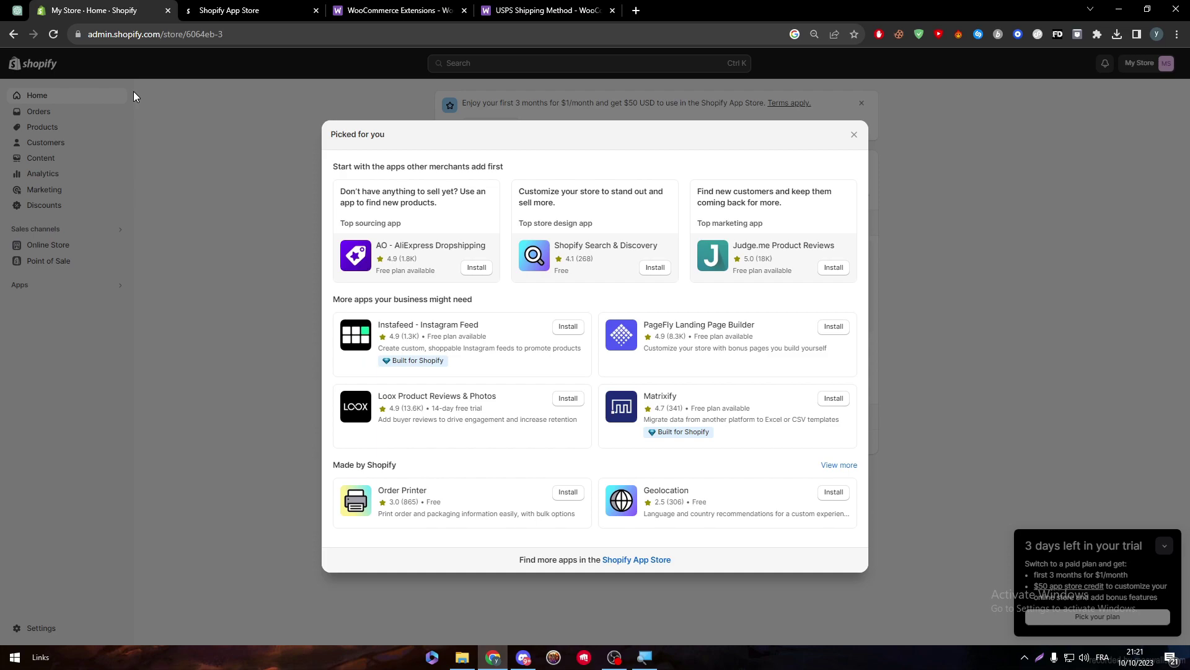
Close Picked for you, recheck the Sellercloud results, then open all recommended apps from the Apps search
click(854, 135)
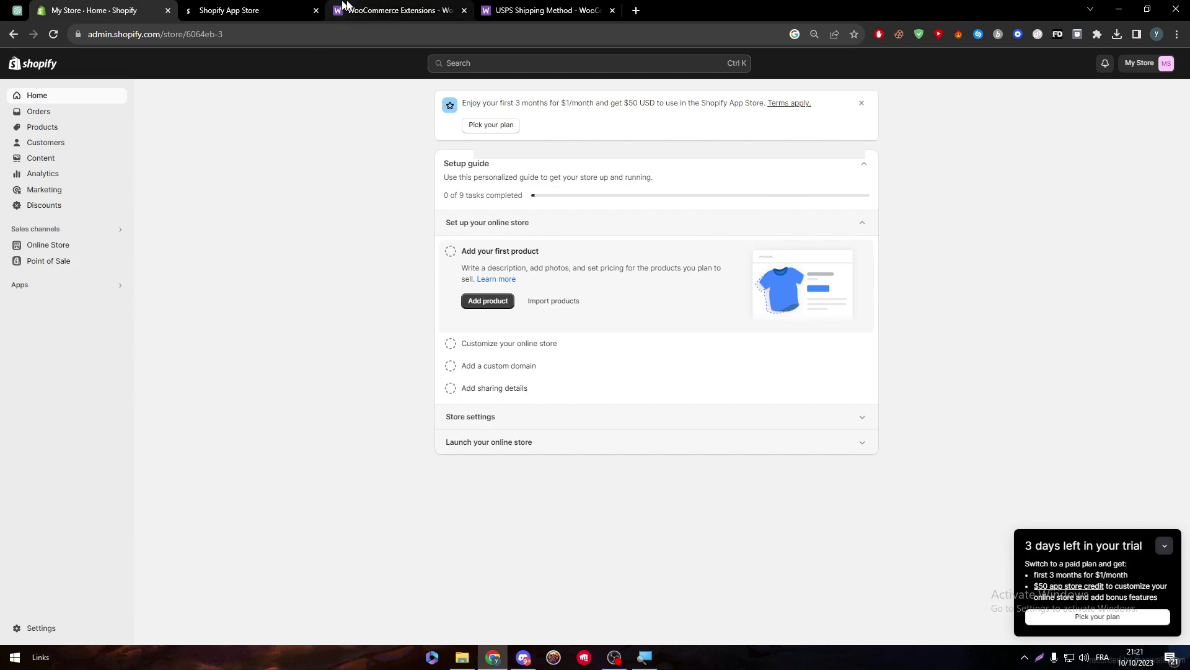
click(390, 11)
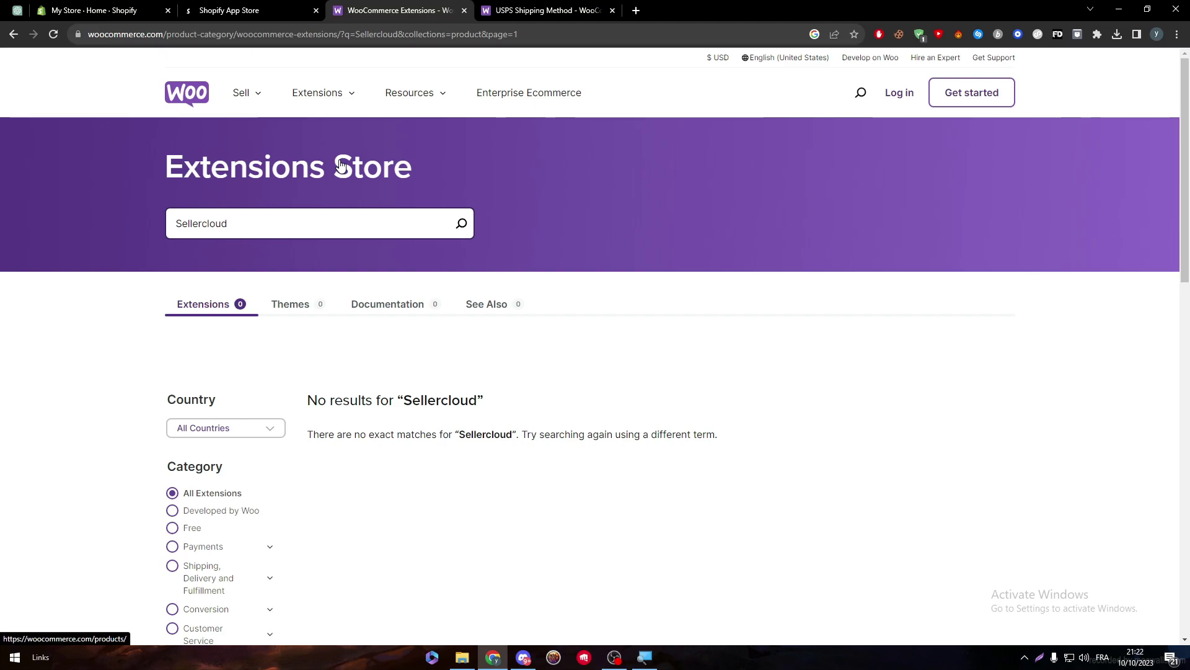
click(118, 10)
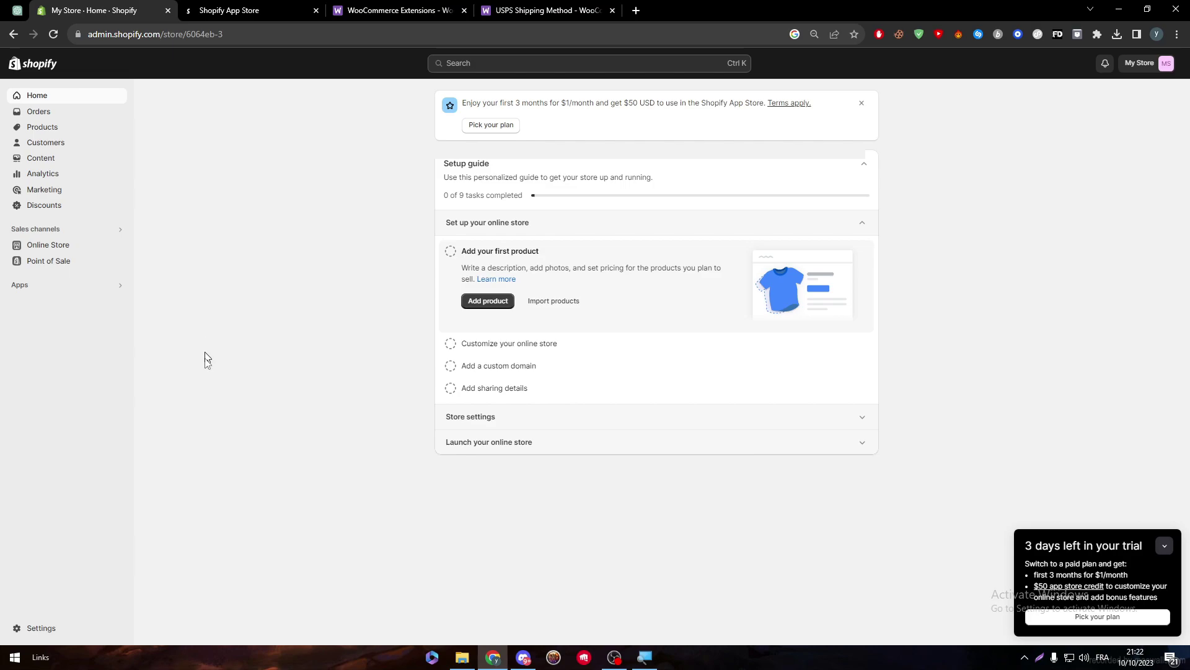
click(77, 298)
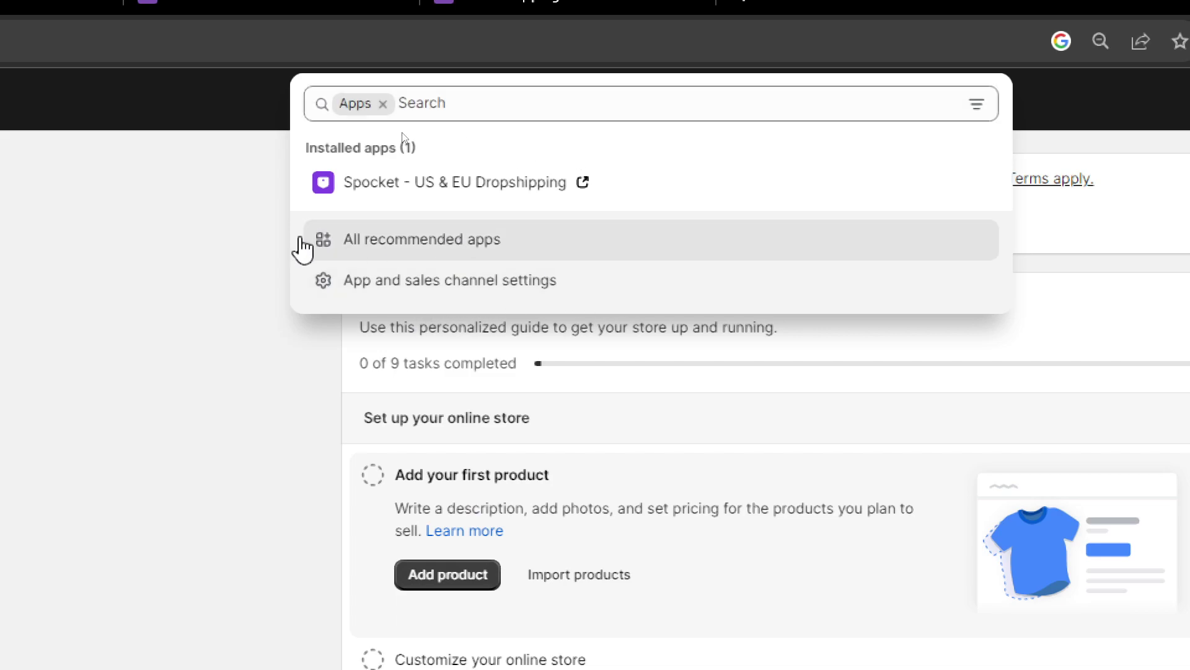
click(484, 255)
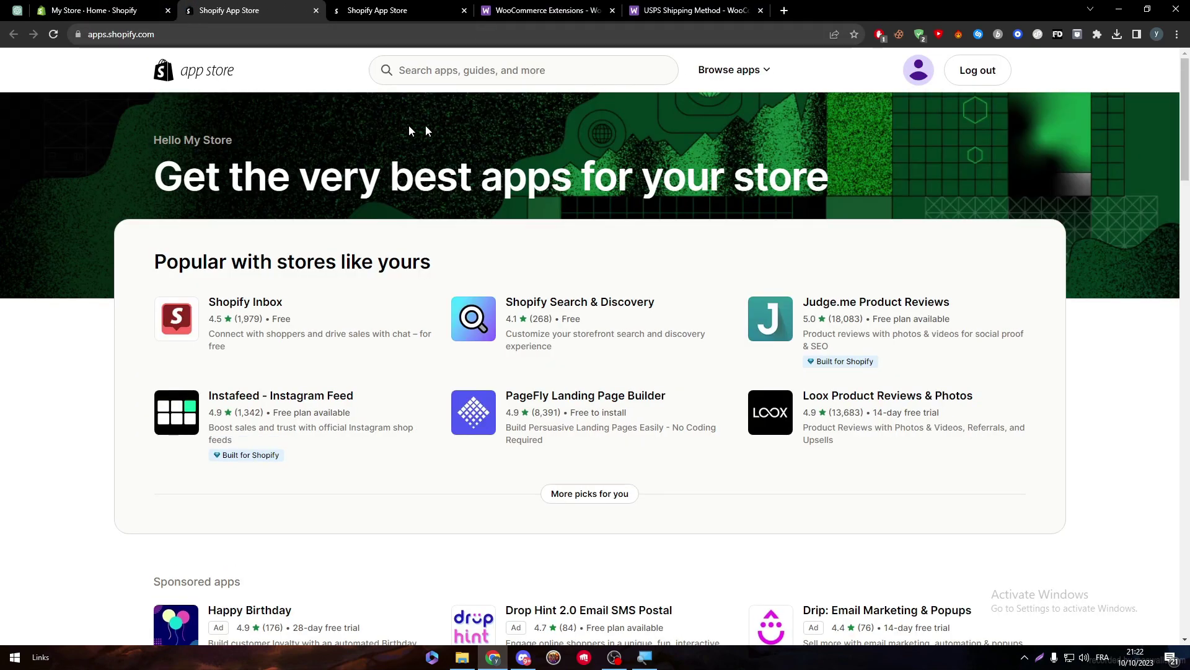
Search the App Store for 'woocommerce' and open the Ablestar WooCommerce Importer listing
text(wooco)
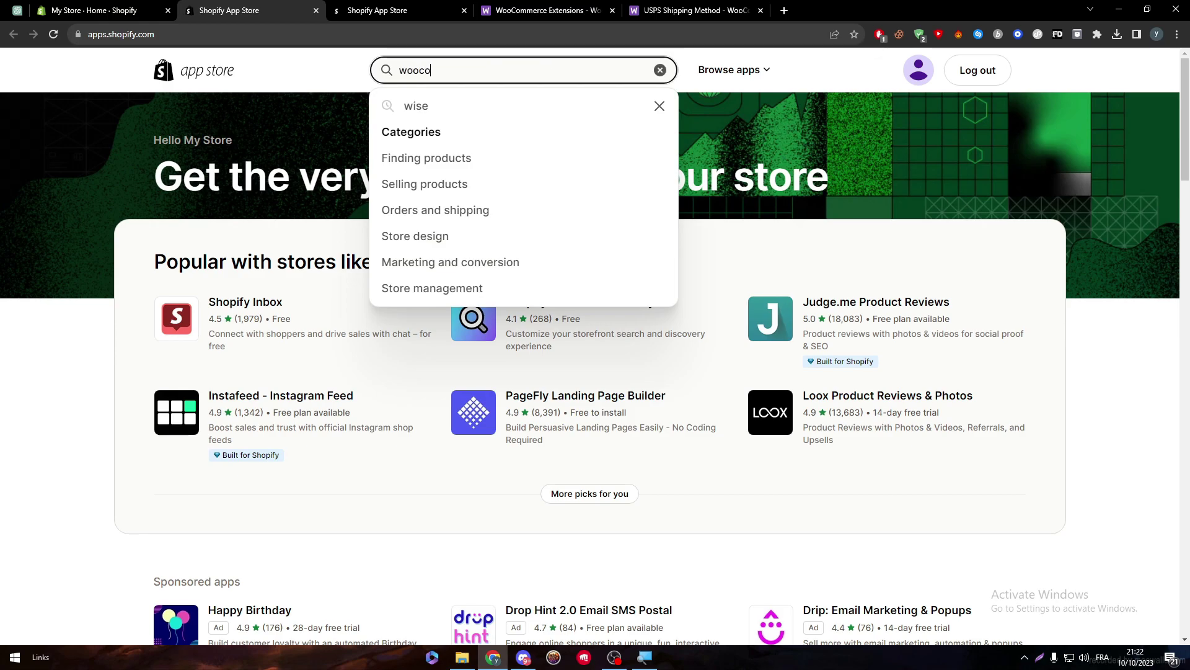
click(452, 110)
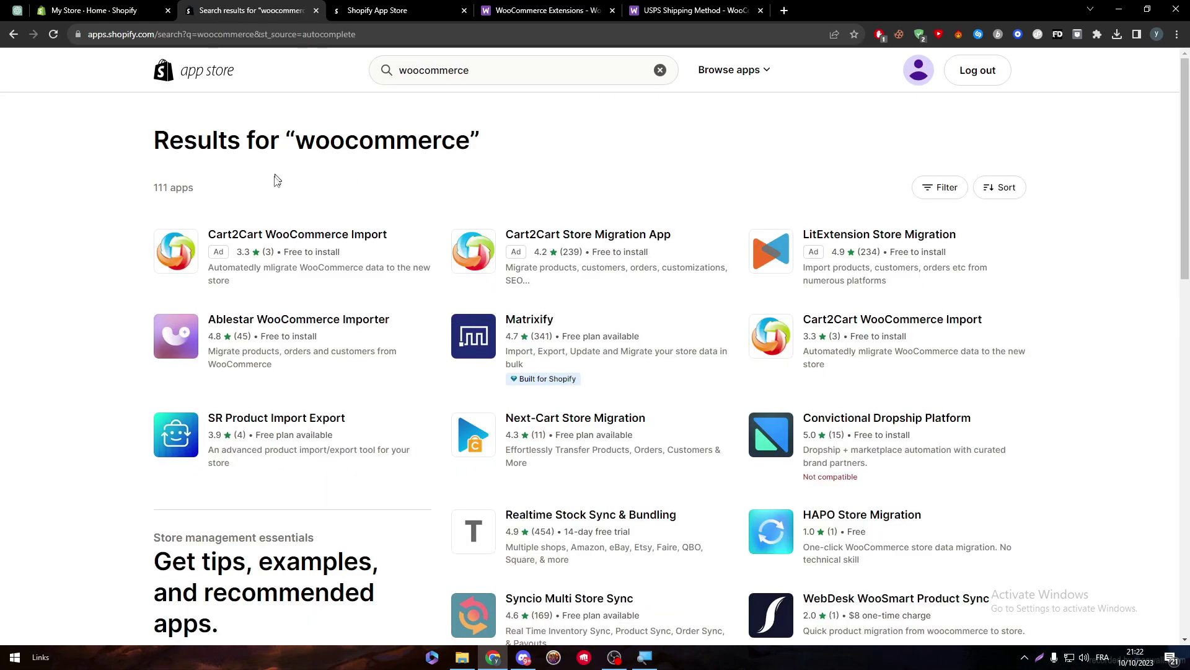
scroll(992, 261, down, 10)
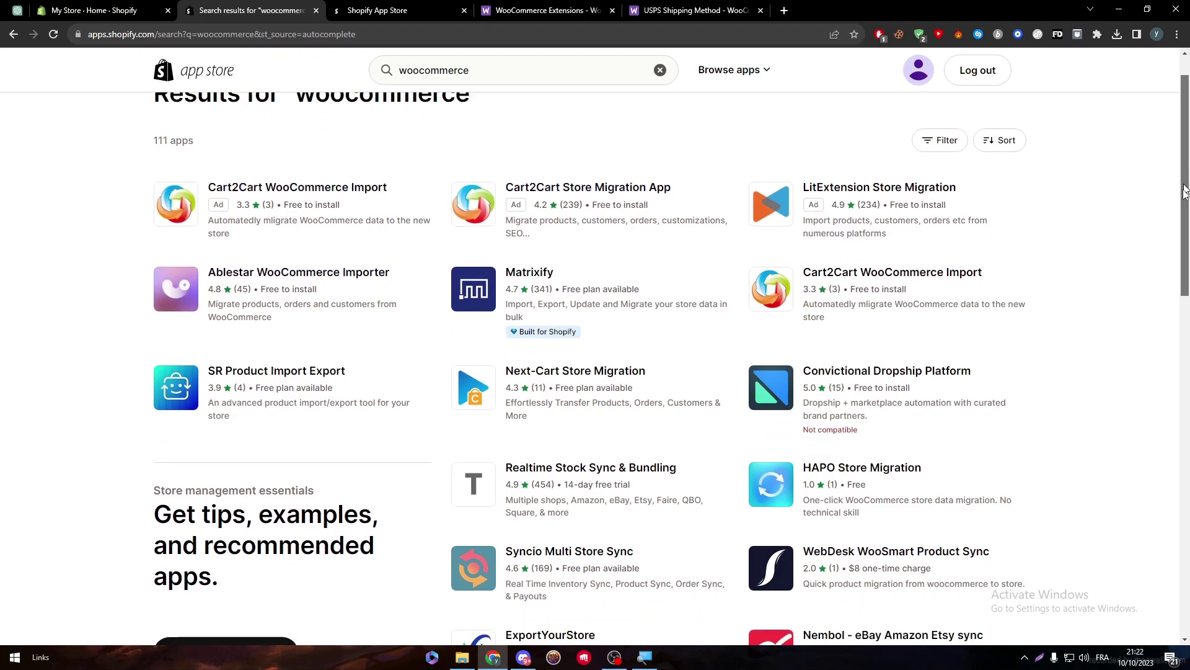
scroll(1161, 348, up, 3)
scroll(1161, 348, up, 8)
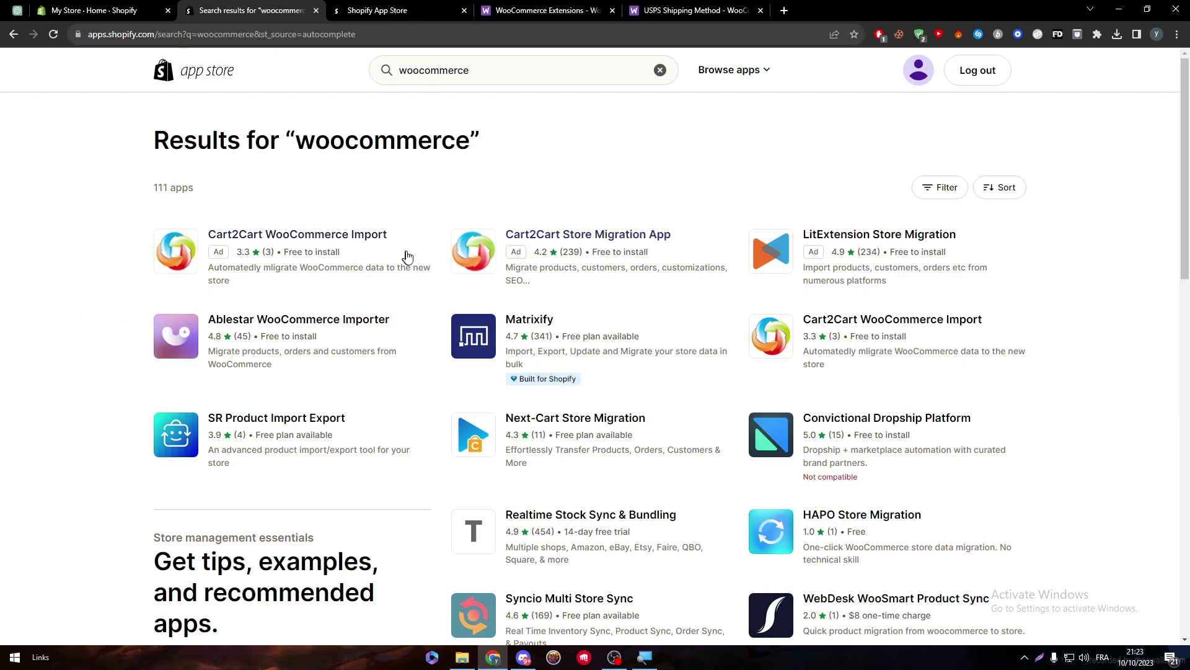
click(191, 336)
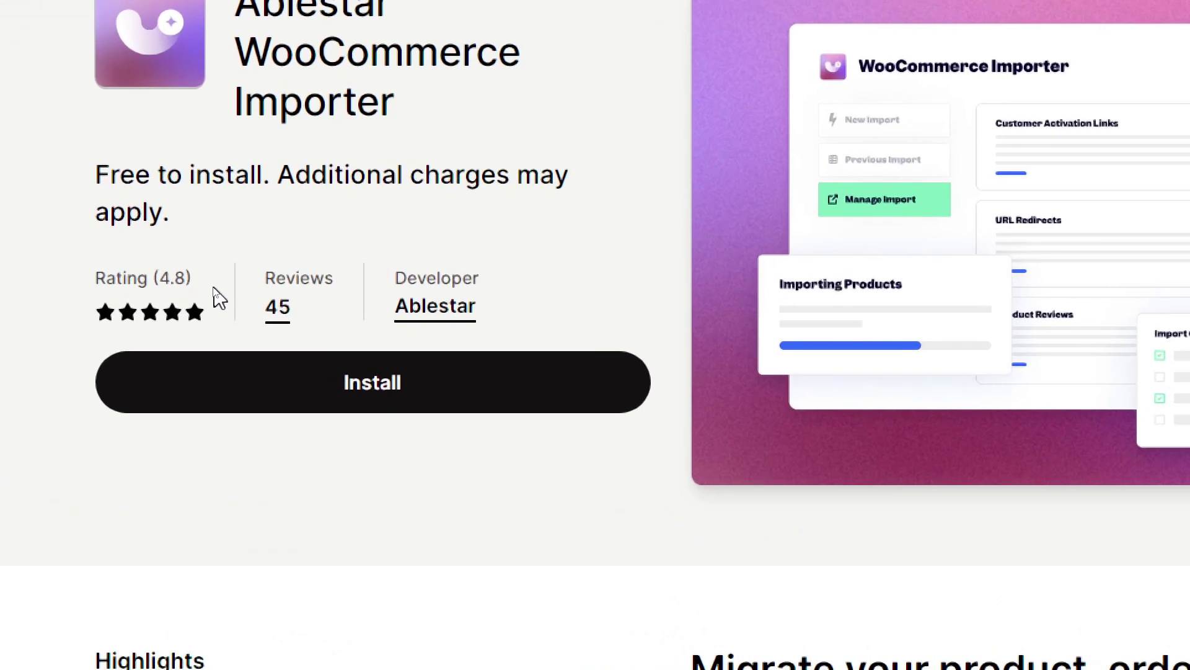
Install Ablestar WooCommerce Importer on the store, agreeing to its Terms & Conditions
click(269, 355)
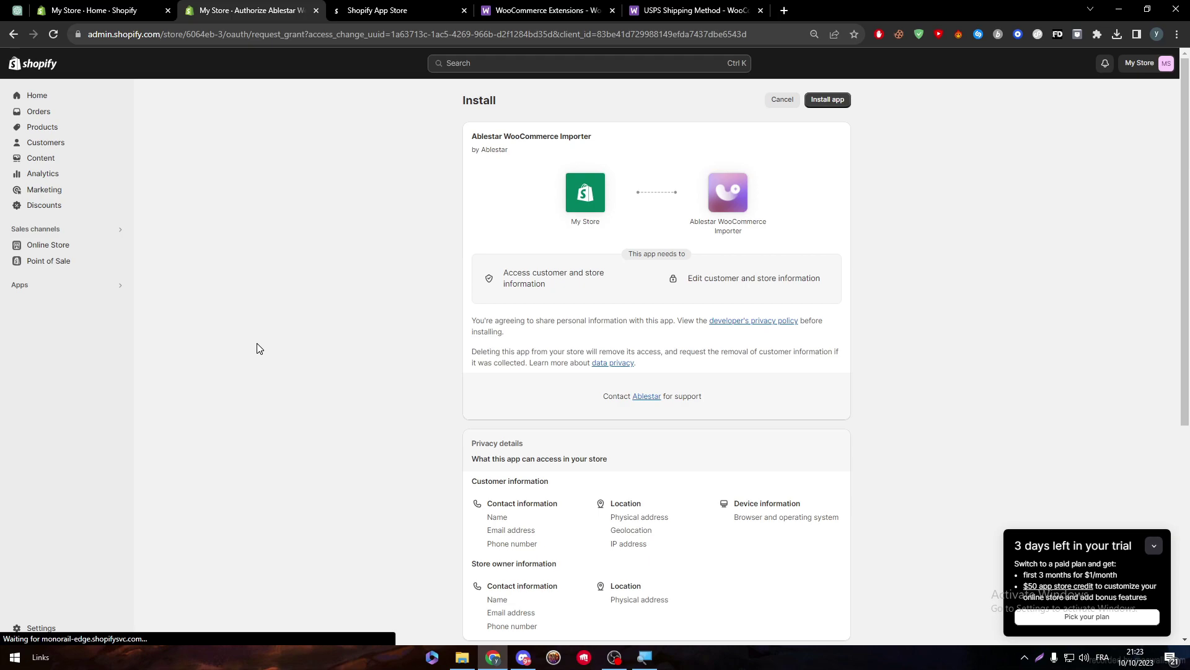
click(828, 101)
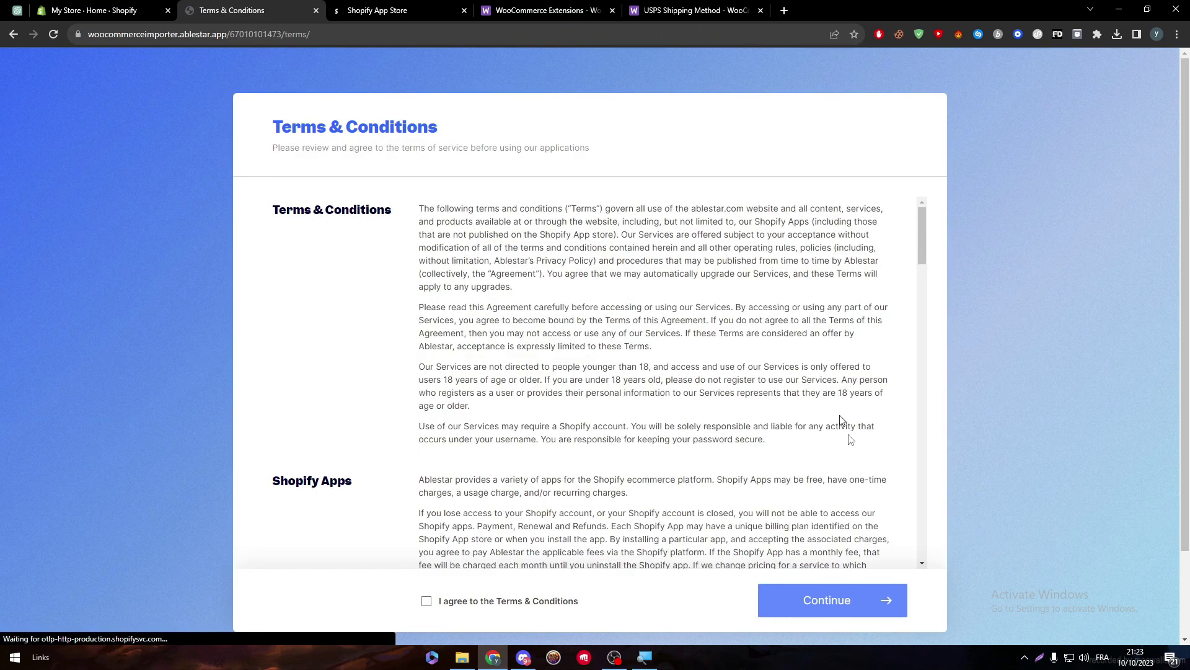
click(531, 602)
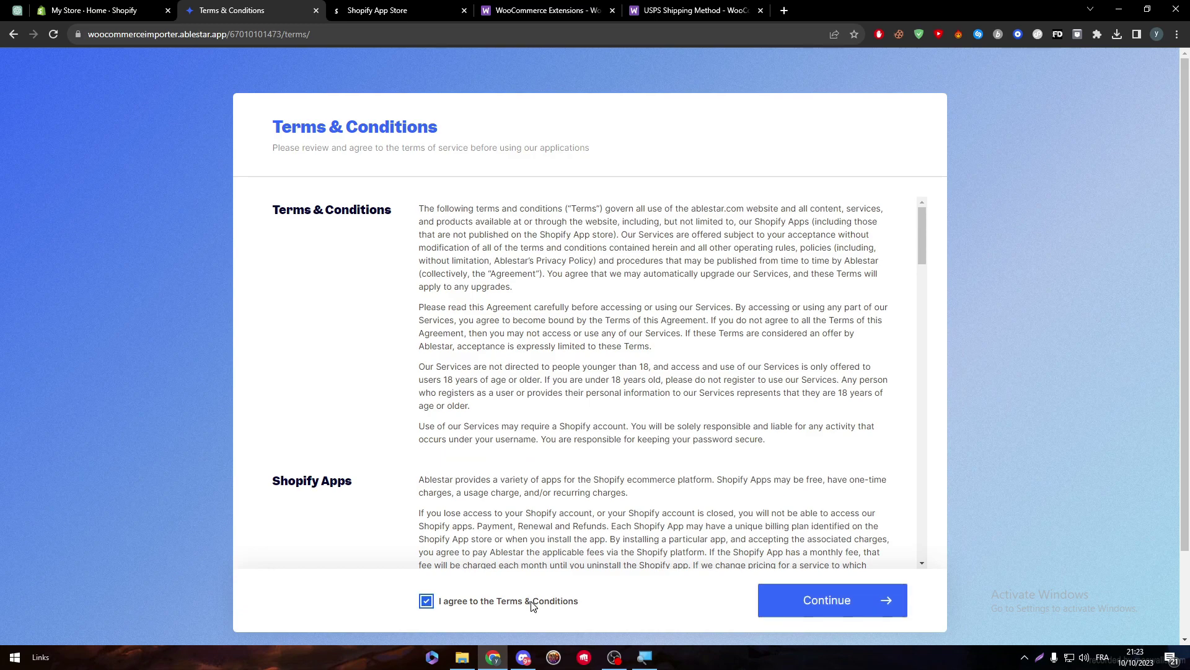
click(773, 605)
click(546, 10)
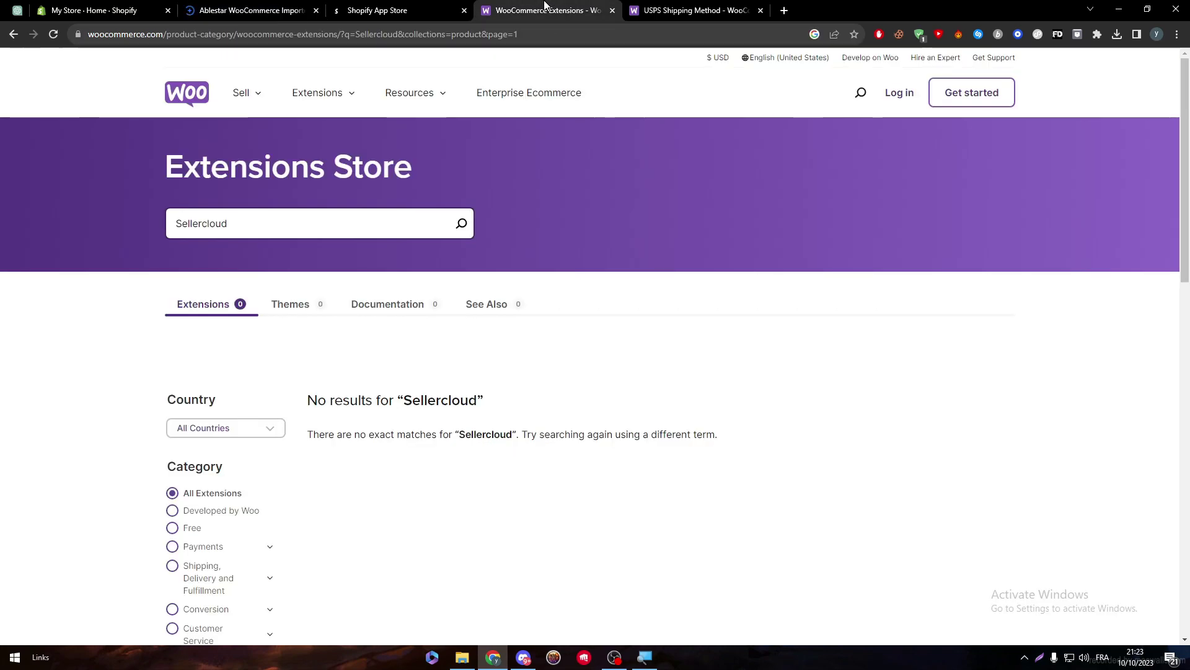
Change the WooCommerce extension search from 'Sellercloud' to 'shopify', then close Shopify's Picked for you dialog
double_click(238, 224)
key(BackSpace)
text(shopify)
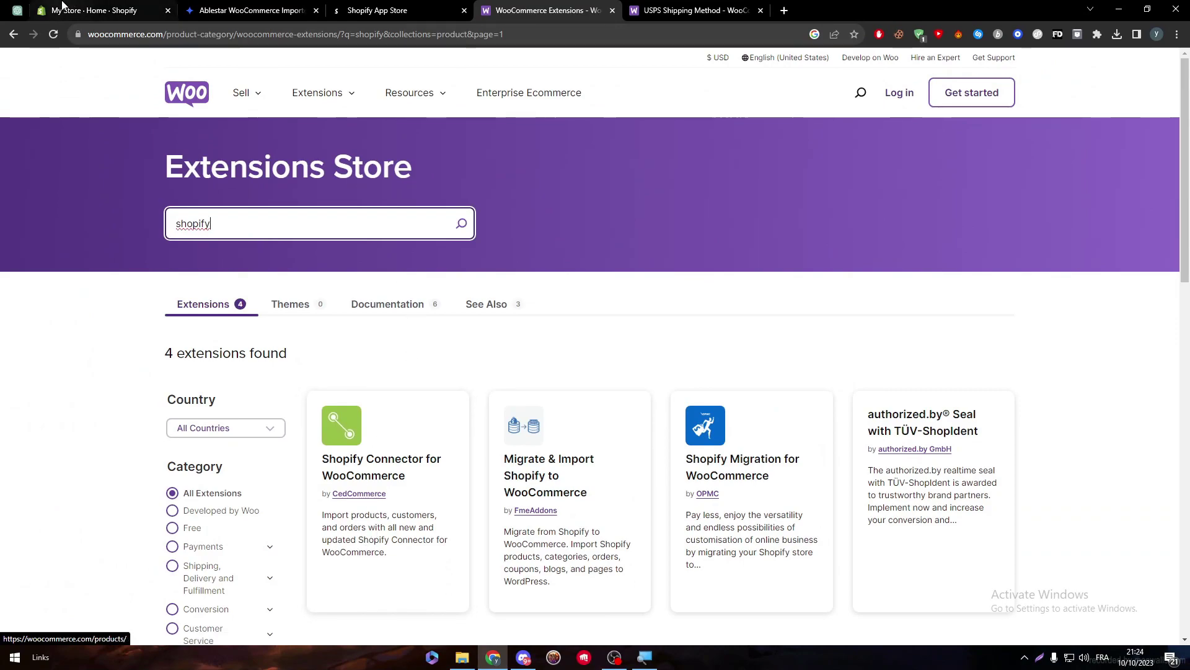
click(65, 8)
click(855, 135)
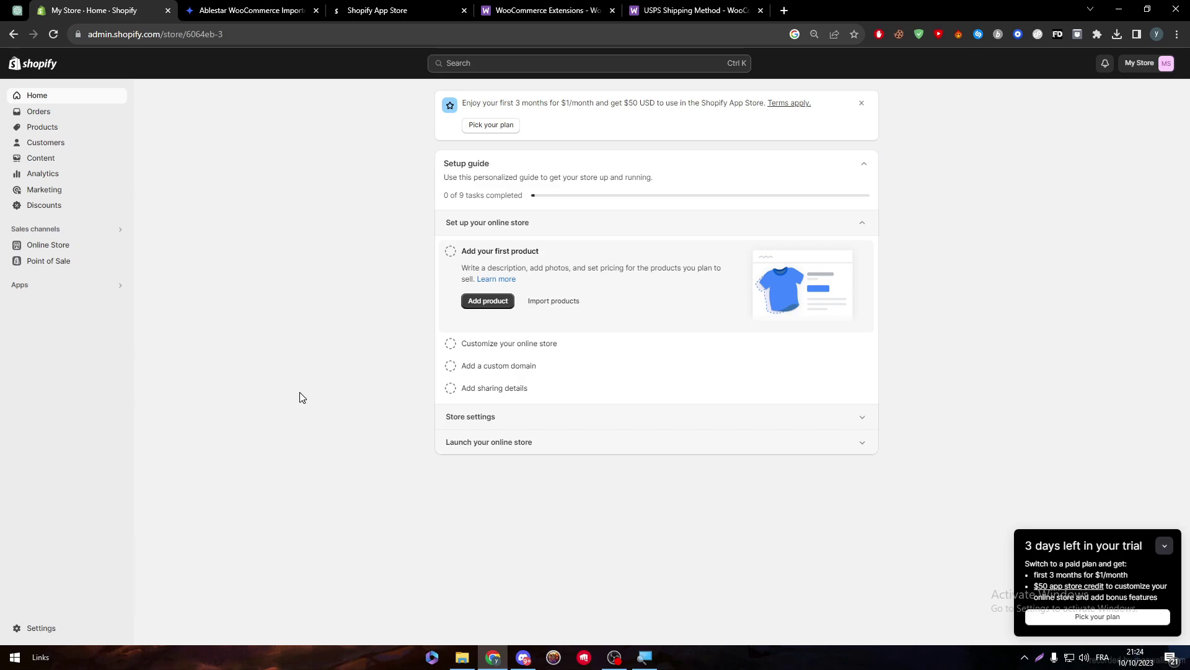
Replace the App Store tab's address with 'zap' to load Zapier's new Untitled Zap
click(391, 10)
click(401, 41)
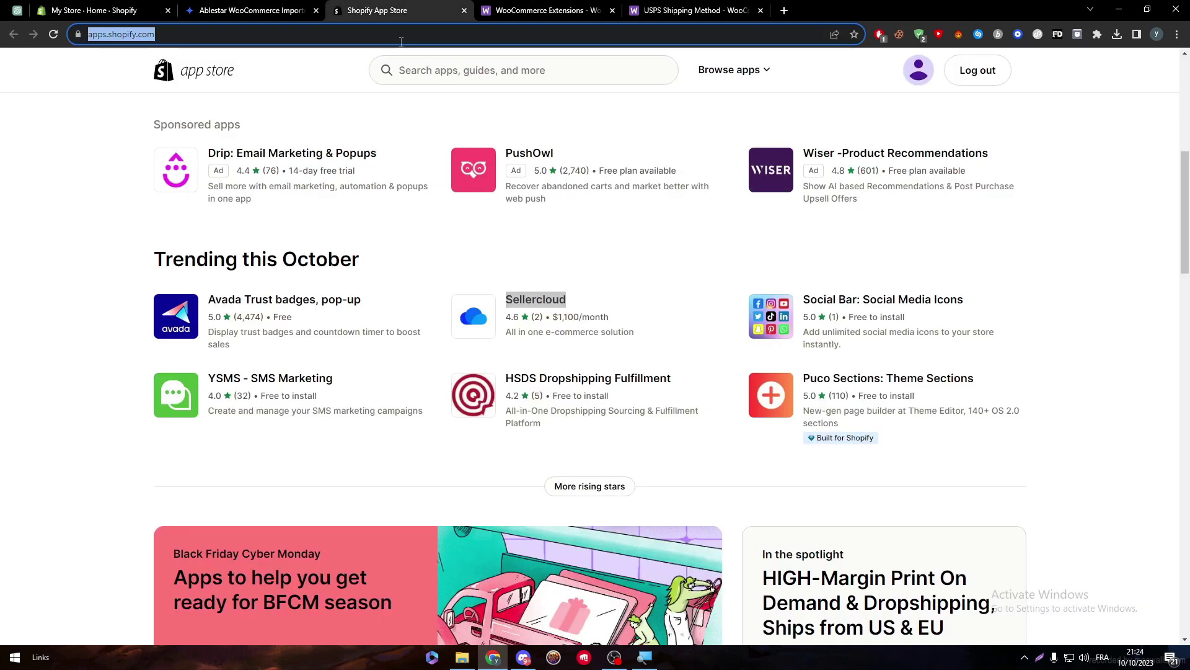
text(zap)
key(Return)
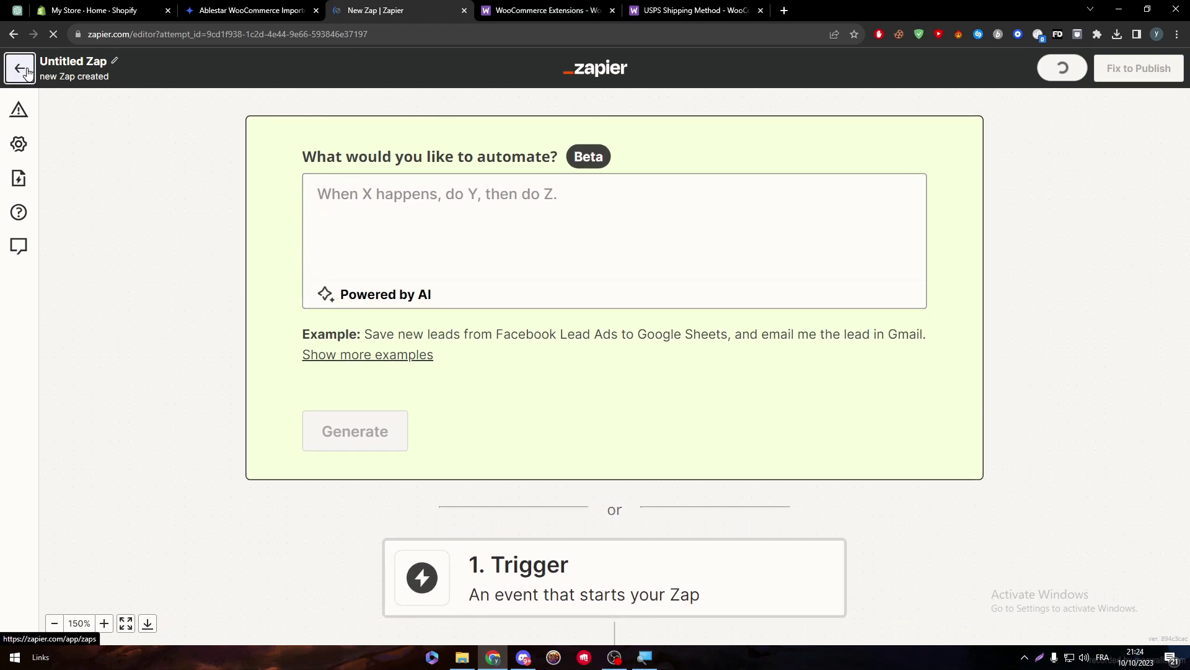
Leave the Zap editor for Zapier's Apps page and search for woocommerce
click(27, 72)
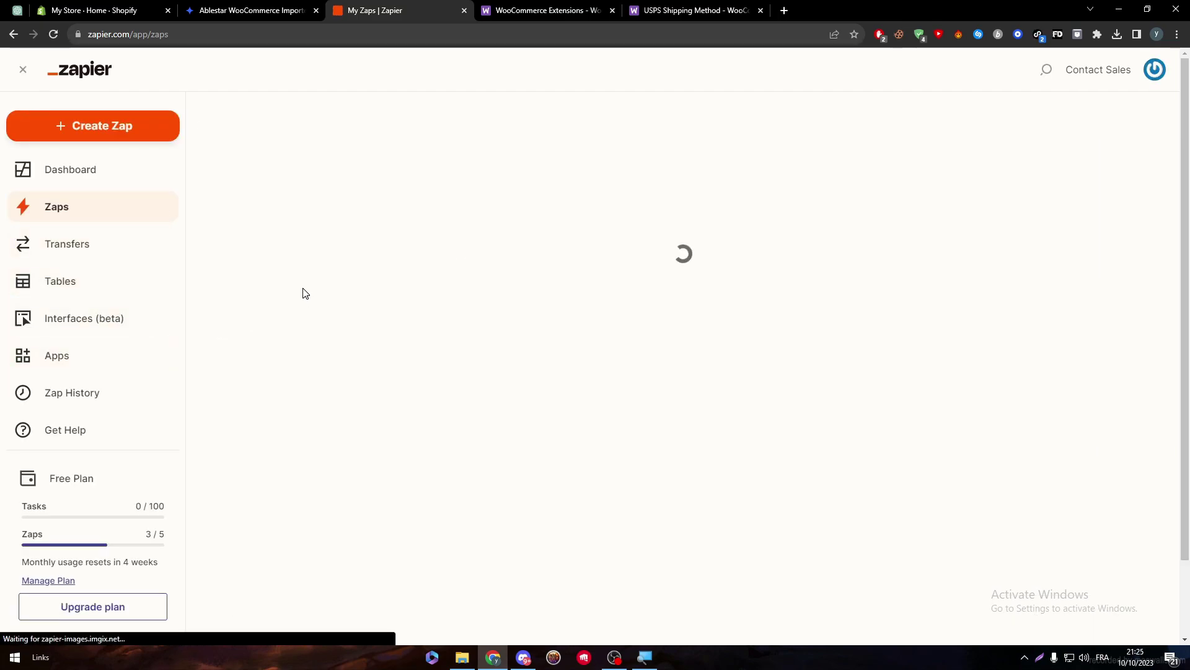
click(22, 355)
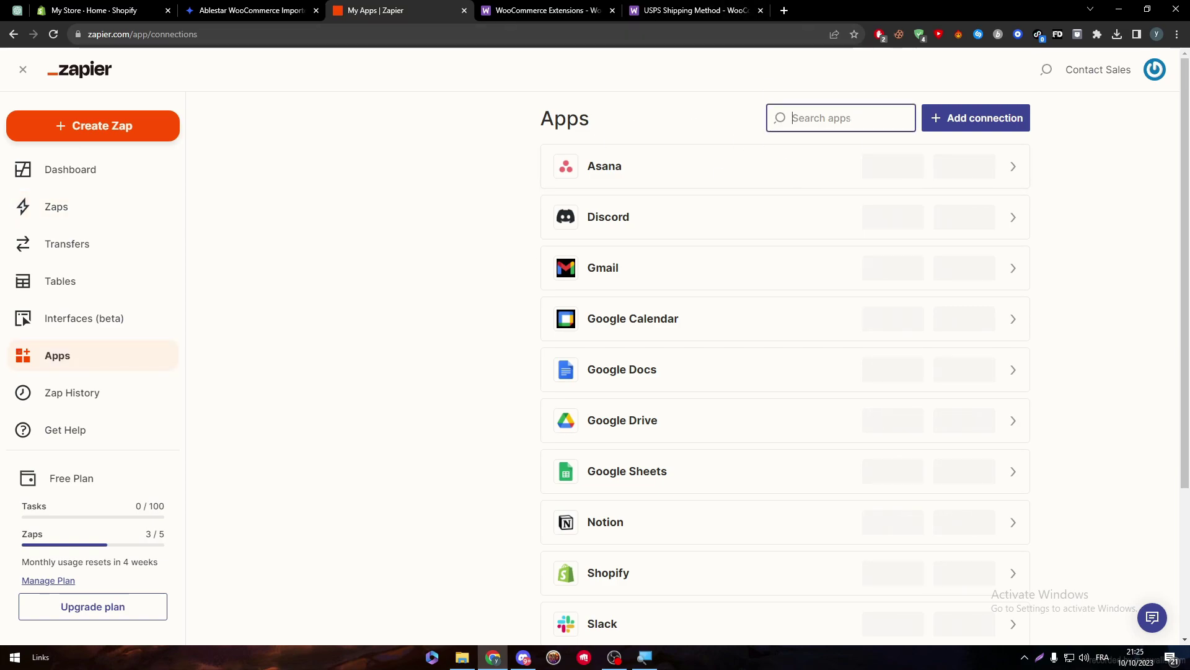
text(wooco)
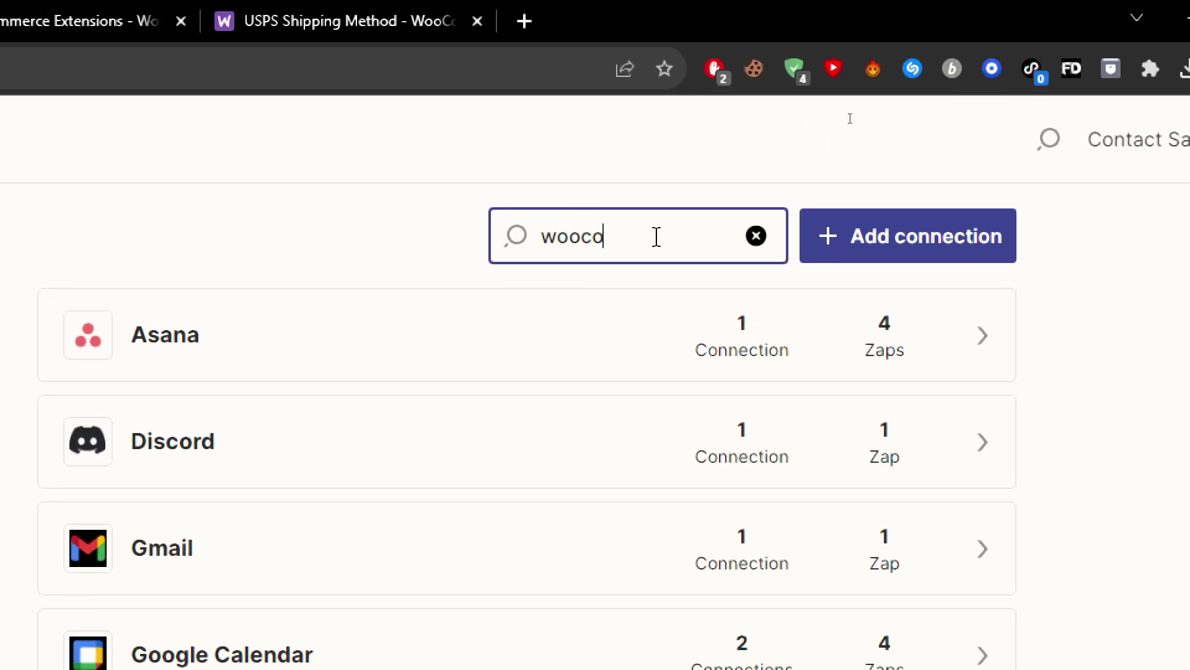
text(merce)
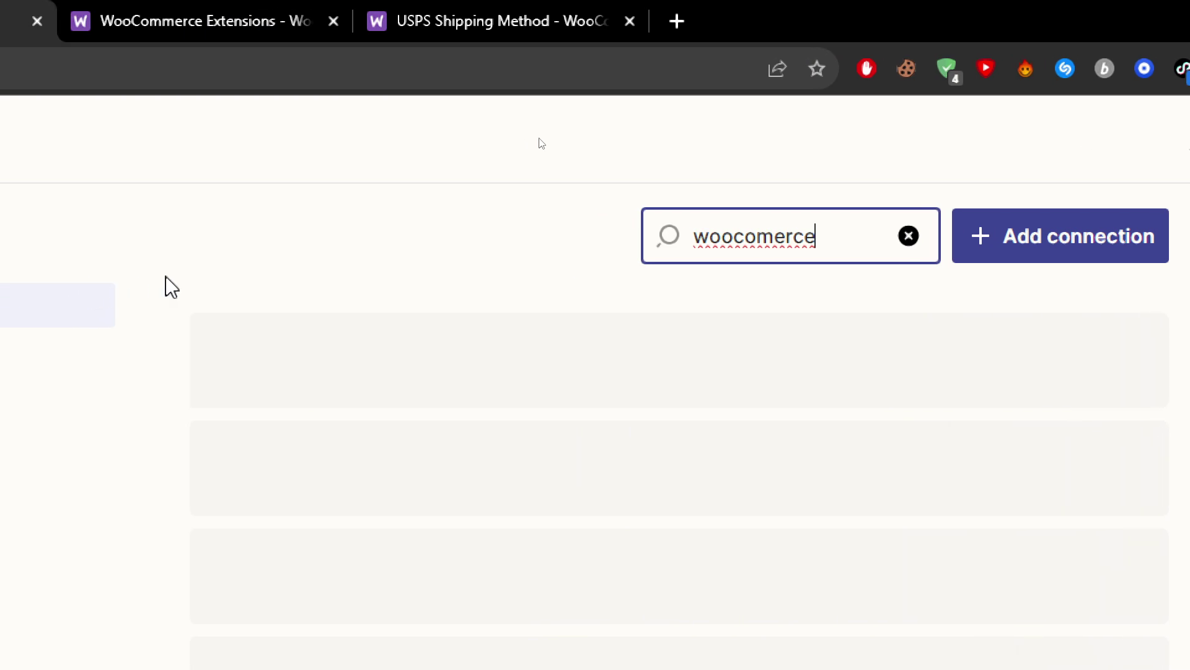
Fix the 'woocommerce' search spelling, then start a WooCommerce connection and close its popup
click(773, 236)
text(m)
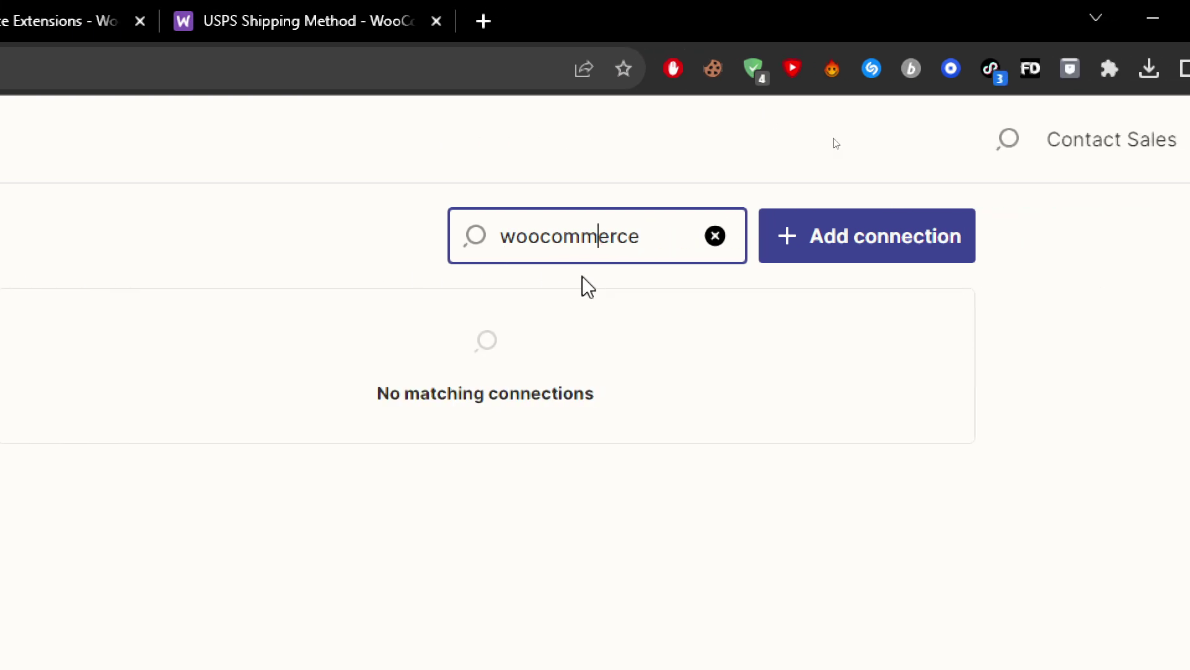
drag(539, 237, 640, 241)
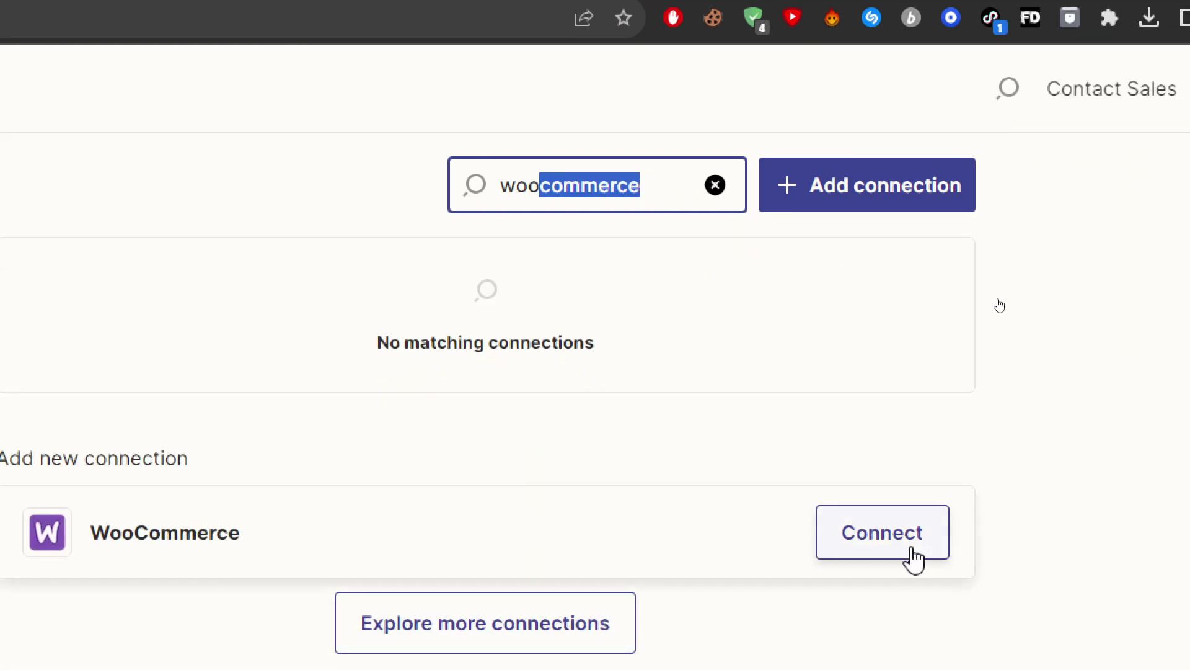
click(913, 549)
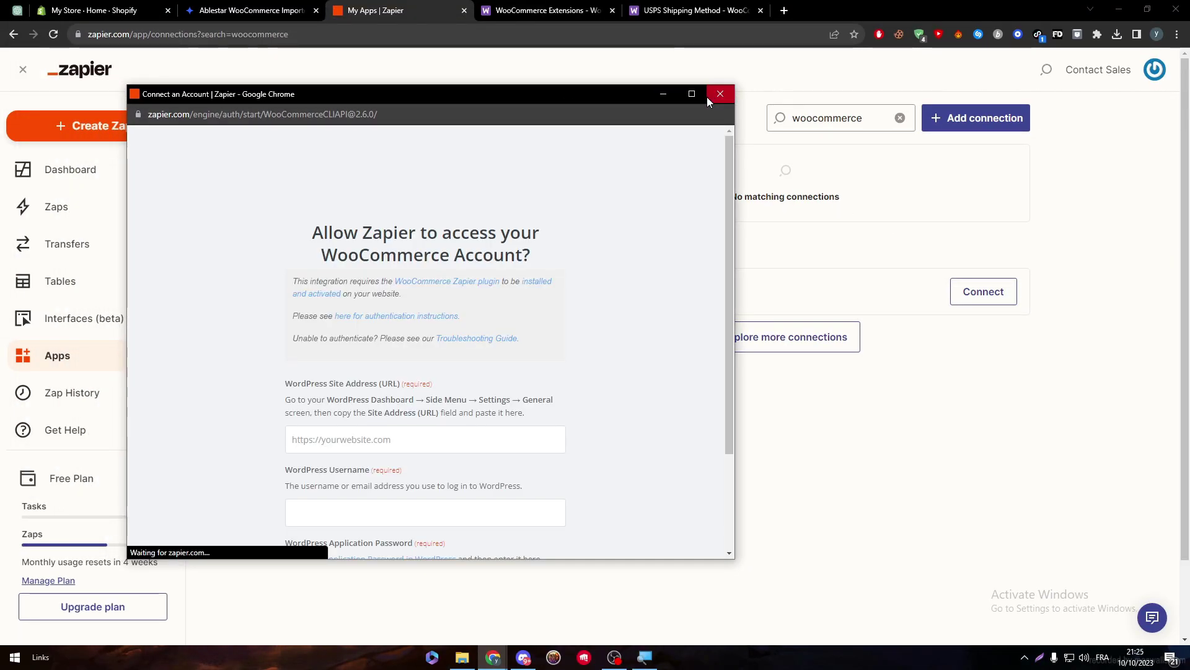
click(718, 96)
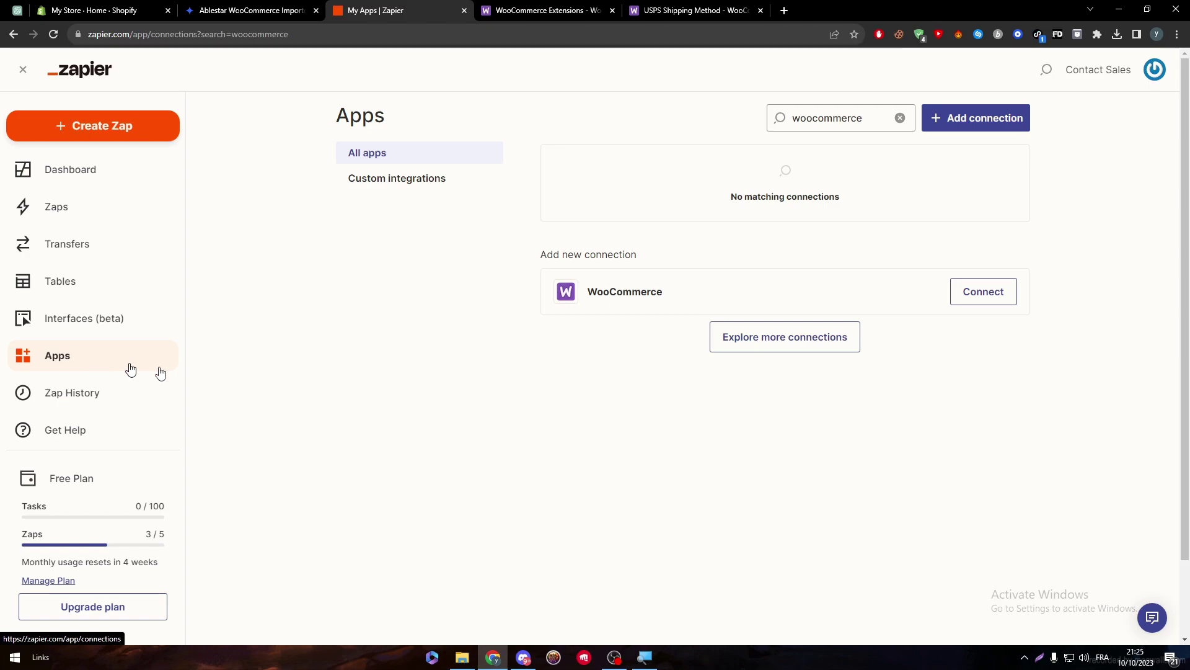
Filter the Apps list to shopify, dismiss its connection popup, and start a new Zap
click(899, 118)
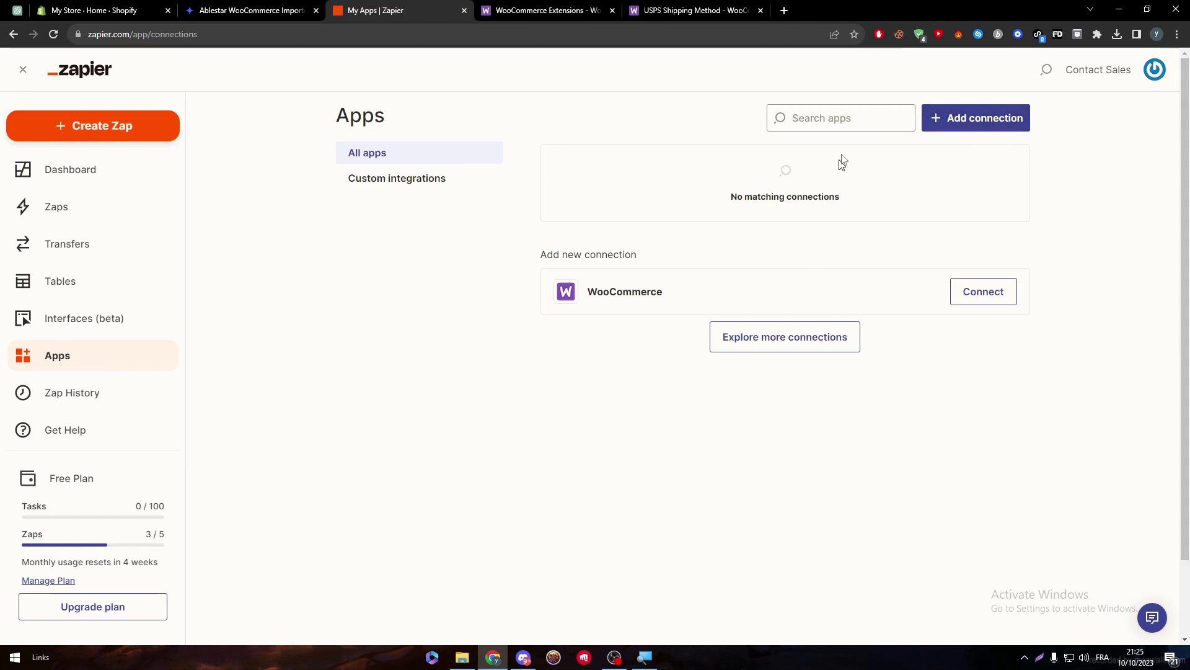
click(831, 117)
text(shopif)
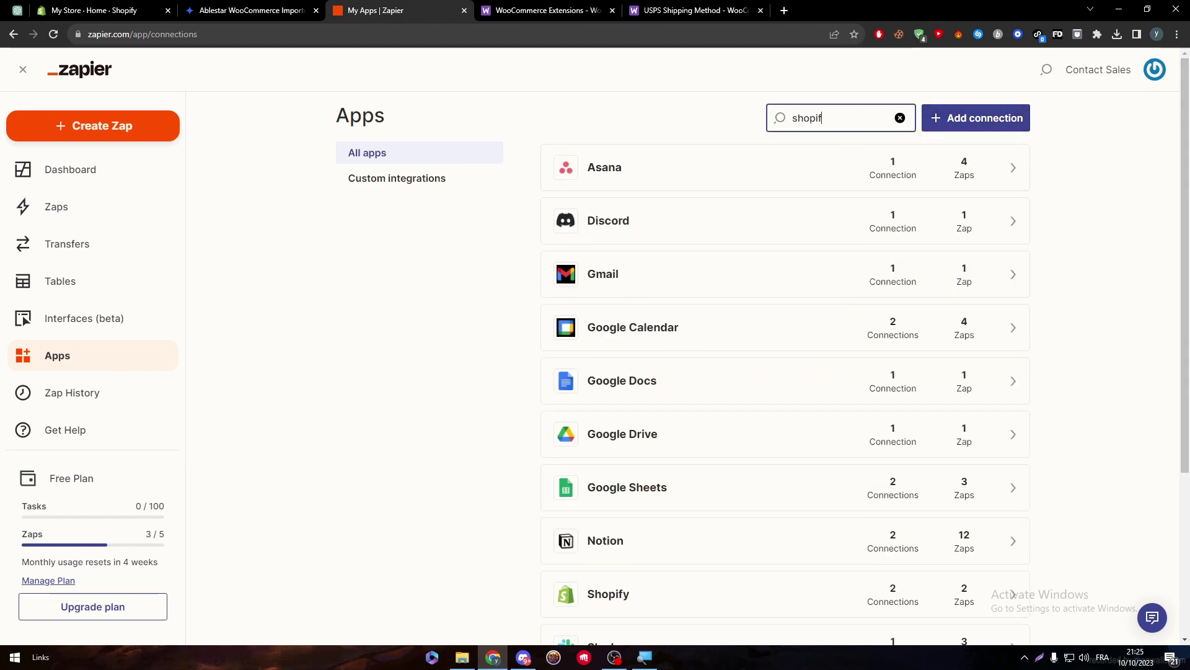
text(y)
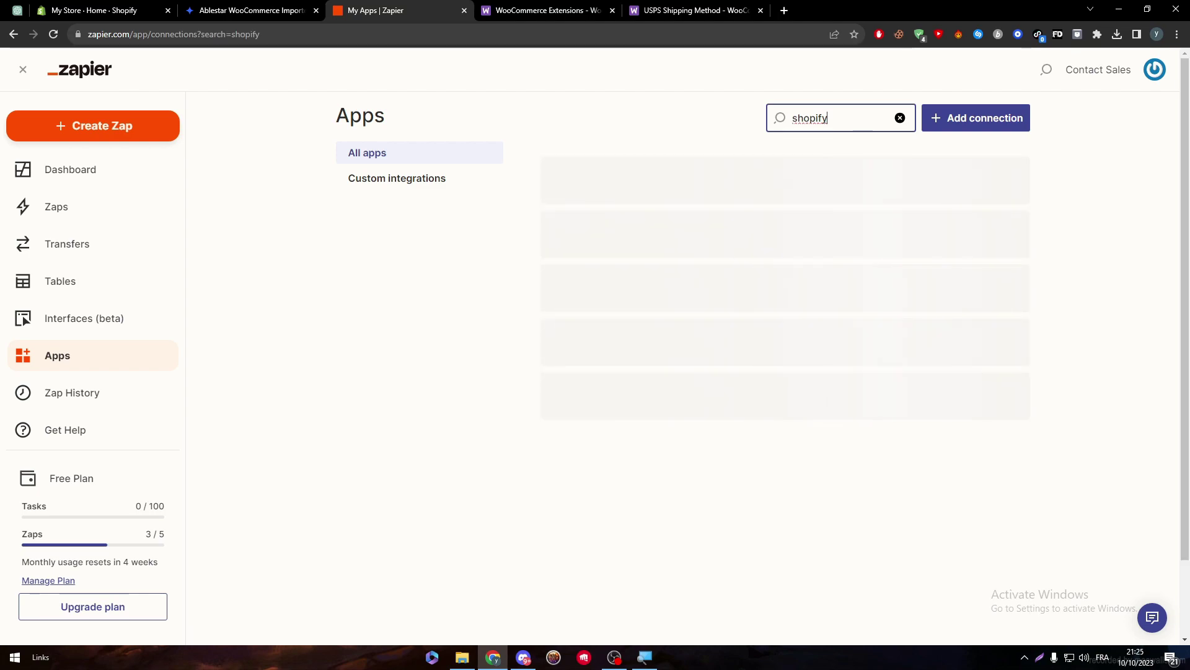
click(984, 245)
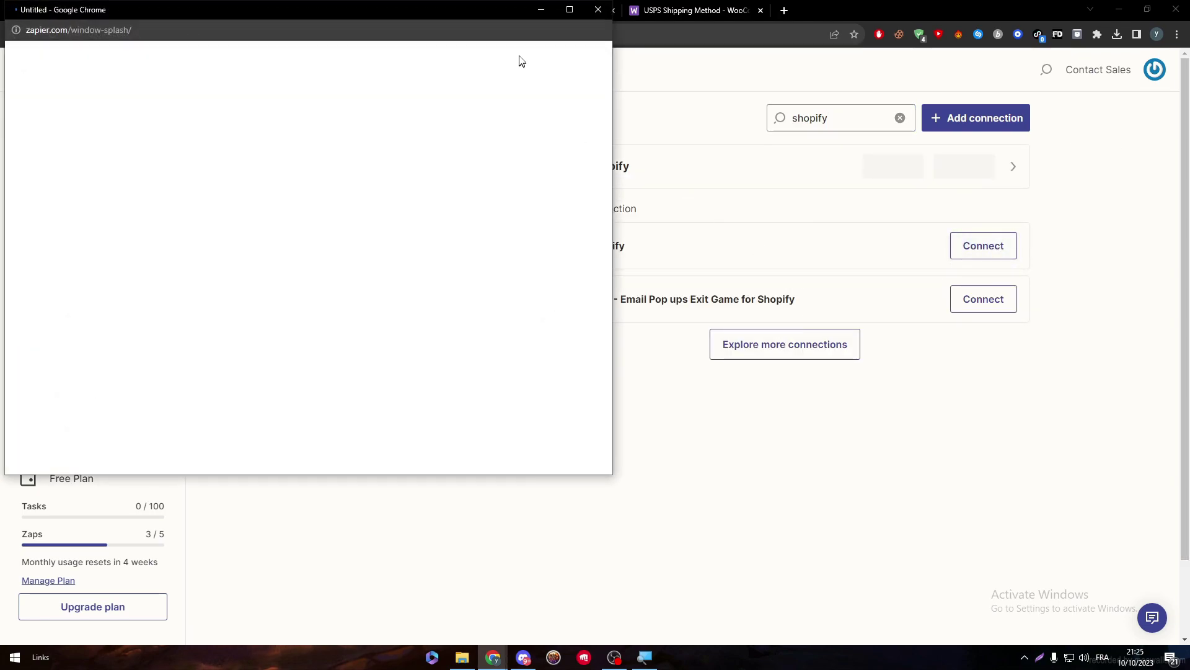
click(886, 129)
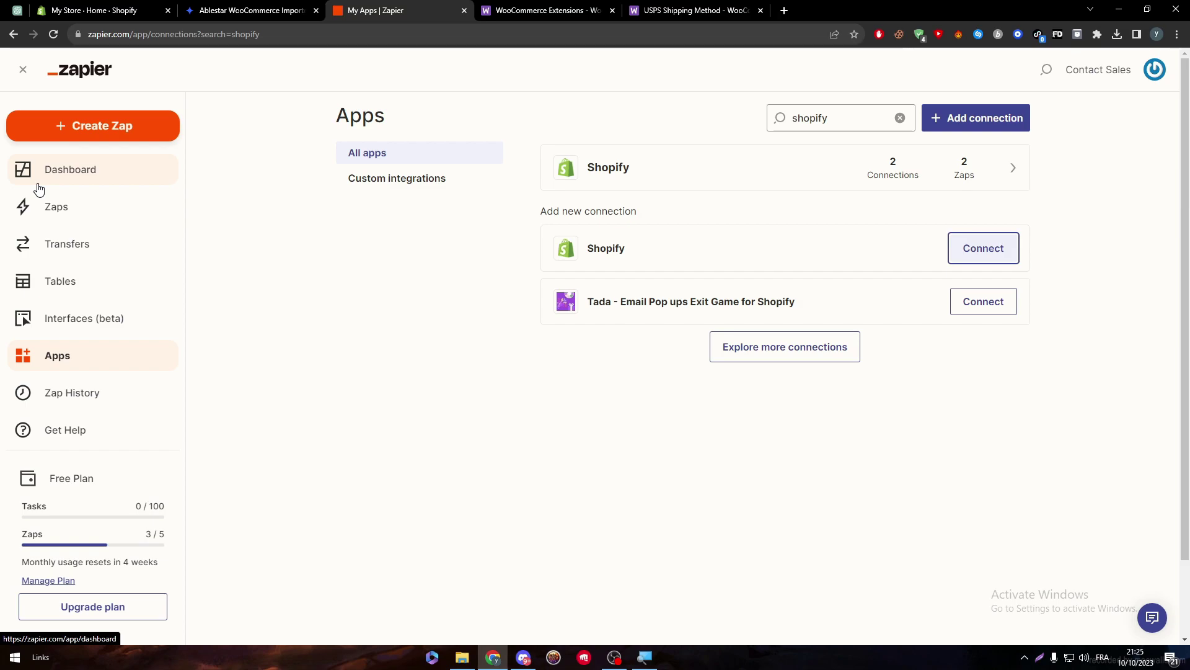
click(64, 124)
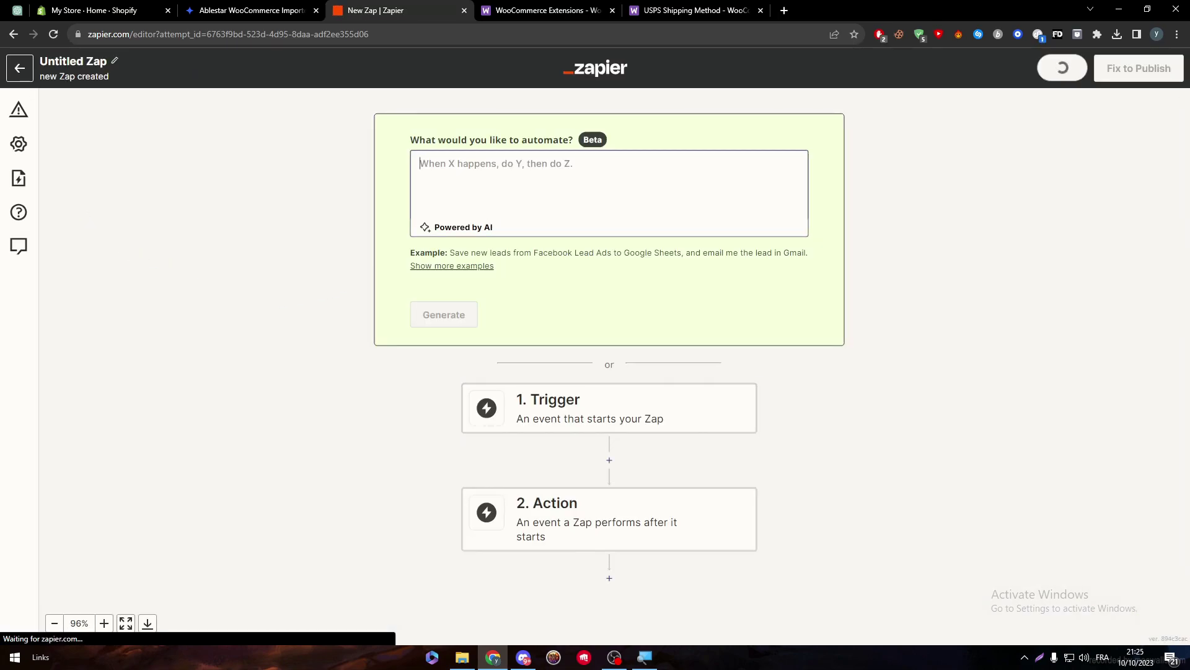
Enter the prompt 'once one of woocommerce or shopify shops got updated update the other one as well'
text(once an)
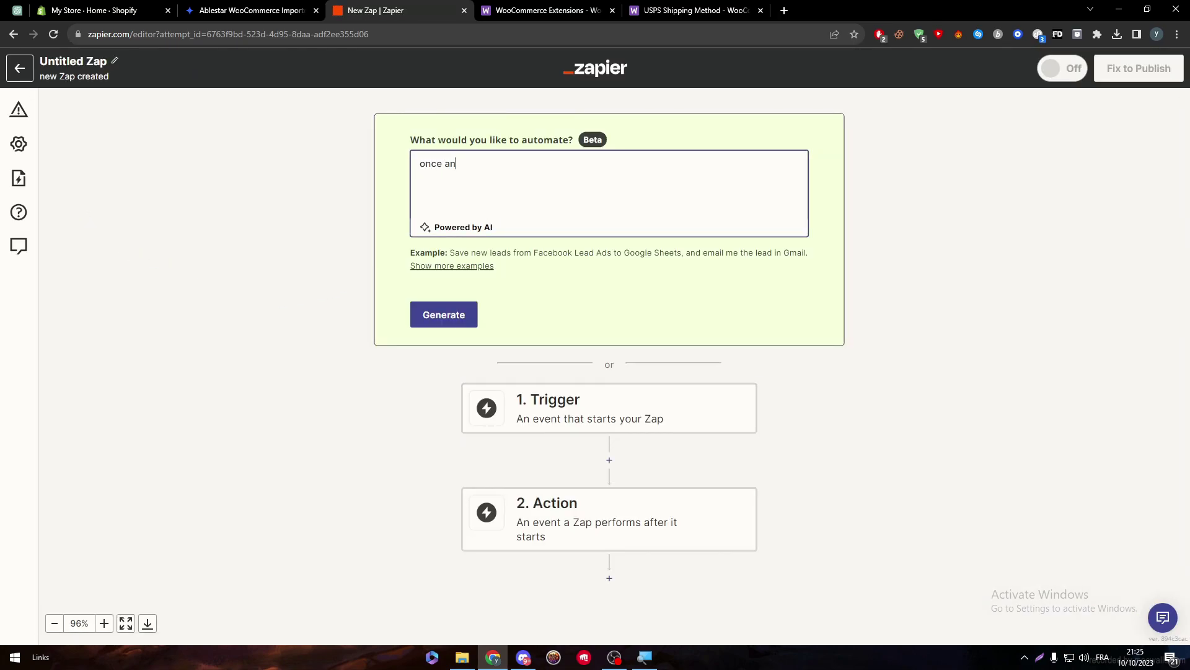
text( app)
key(ctrl+a)
text(once one of woo comm)
key(BackSpace)
key(BackSpace)
key(BackSpace)
key(BackSpace)
key(BackSpace)
text(coi)
text(mmerce or shop)
text(ify )
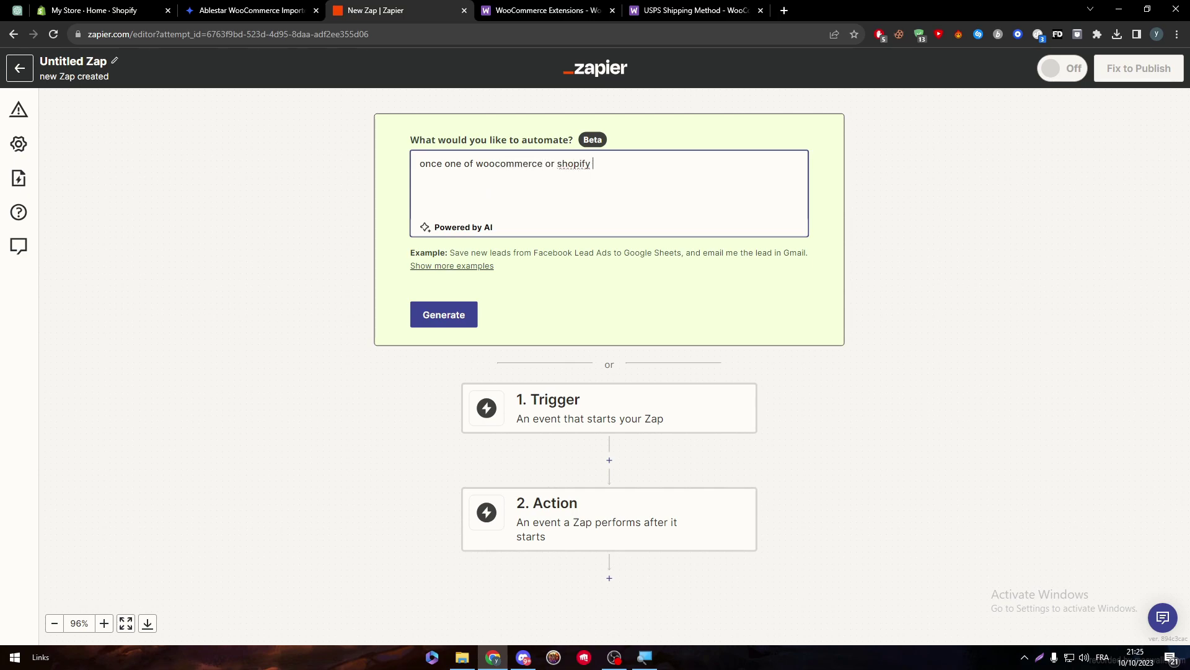
text(ac)
key(BackSpace)
text(hops got updated update the othe)
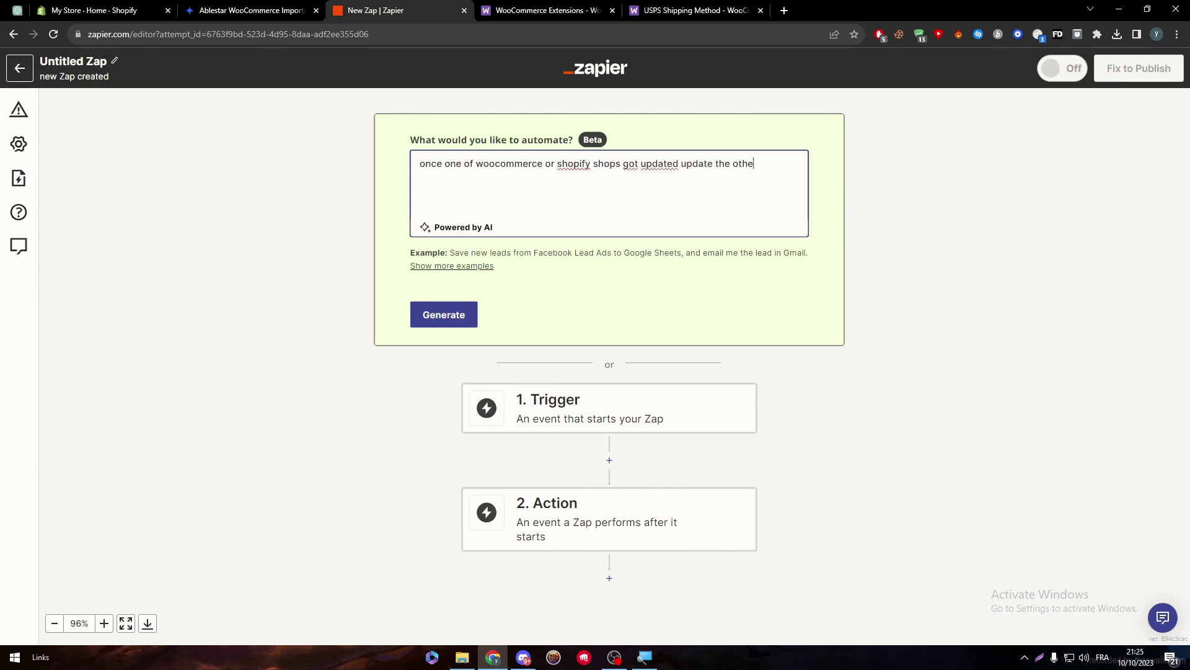
text(r one as well)
Generate the Zap from the WooCommerce–Shopify sync description
click(444, 313)
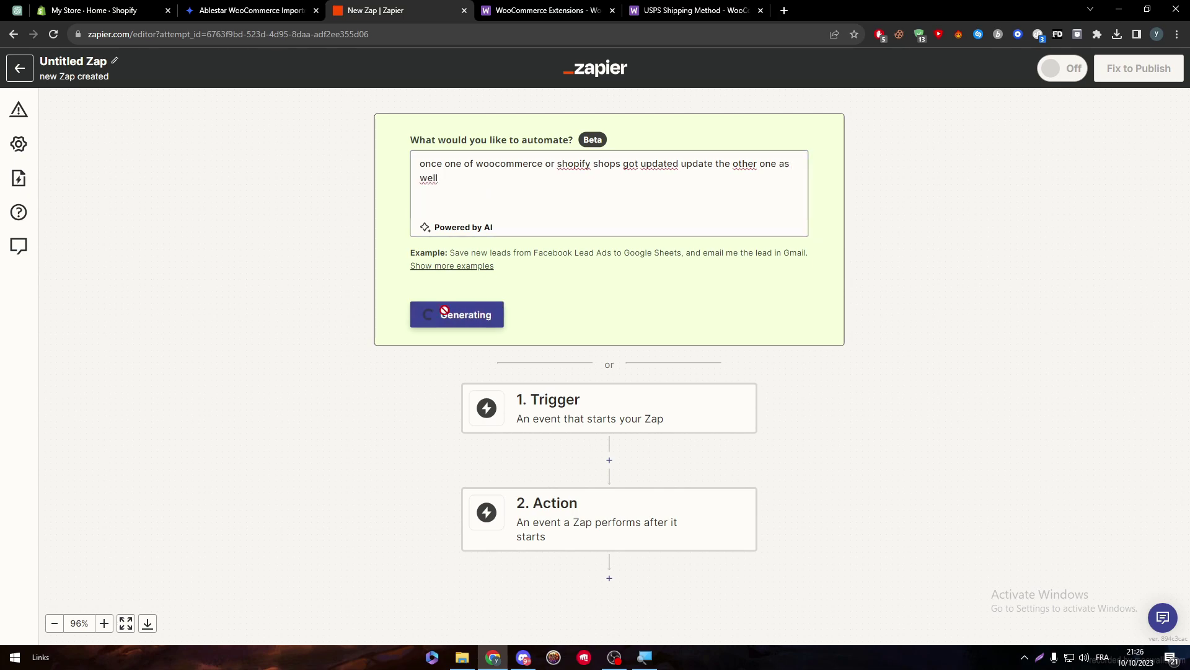